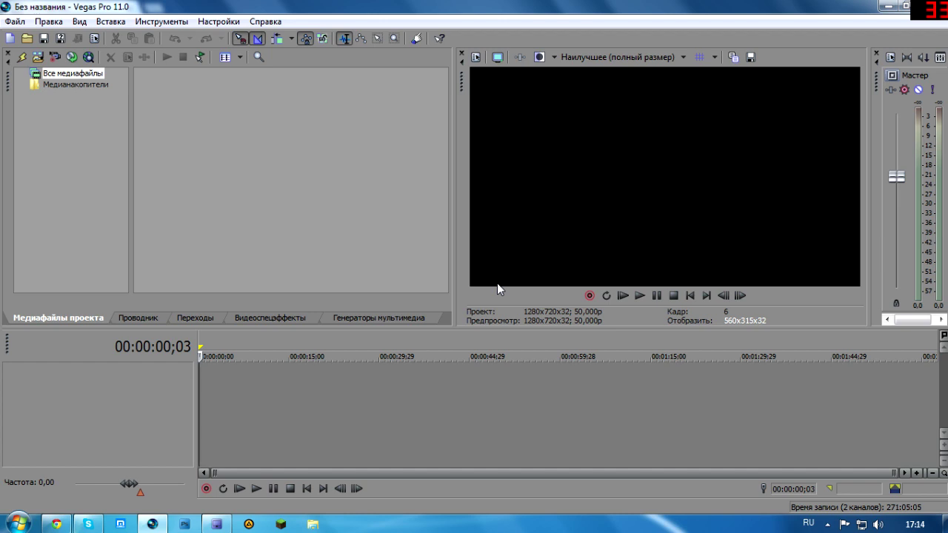
Add the music file 12_full_young-at-heart_0140 from local disk E: to the project media
right_click(156, 86)
left_click(177, 271)
key("super+e")
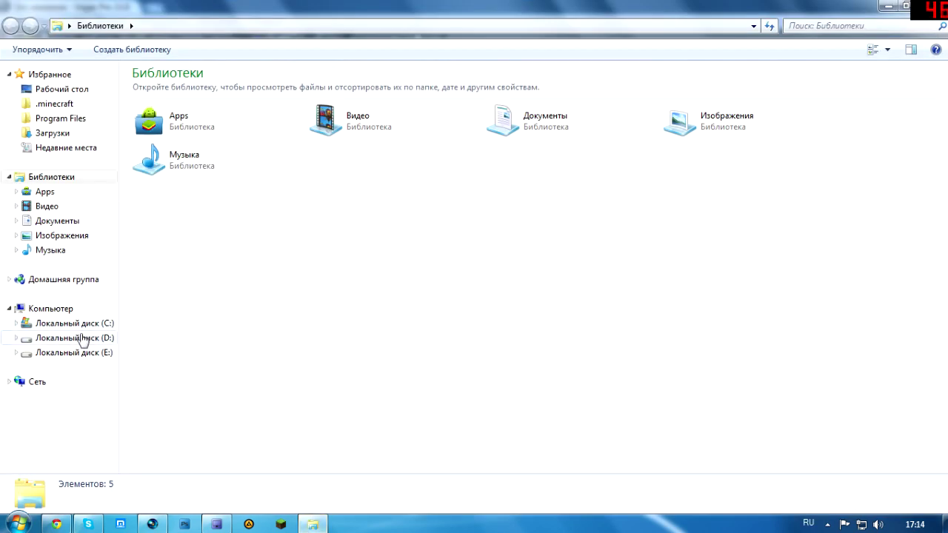
left_click(80, 353)
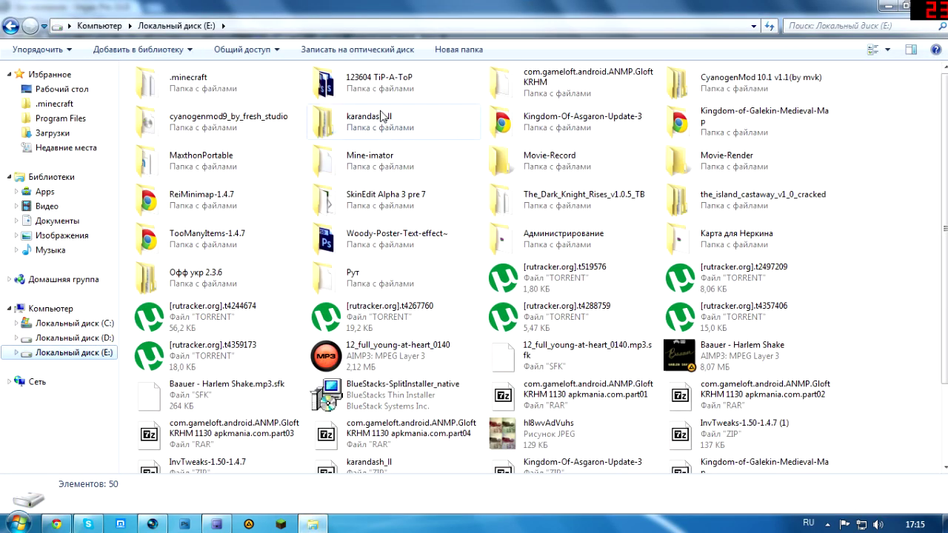
left_click(339, 358)
left_click_drag(338, 354, 223, 217)
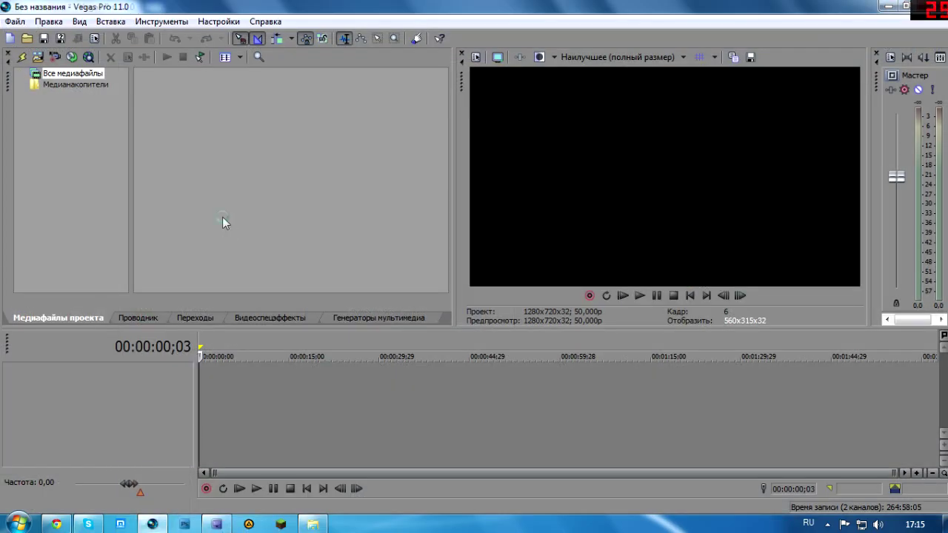
left_click(312, 525)
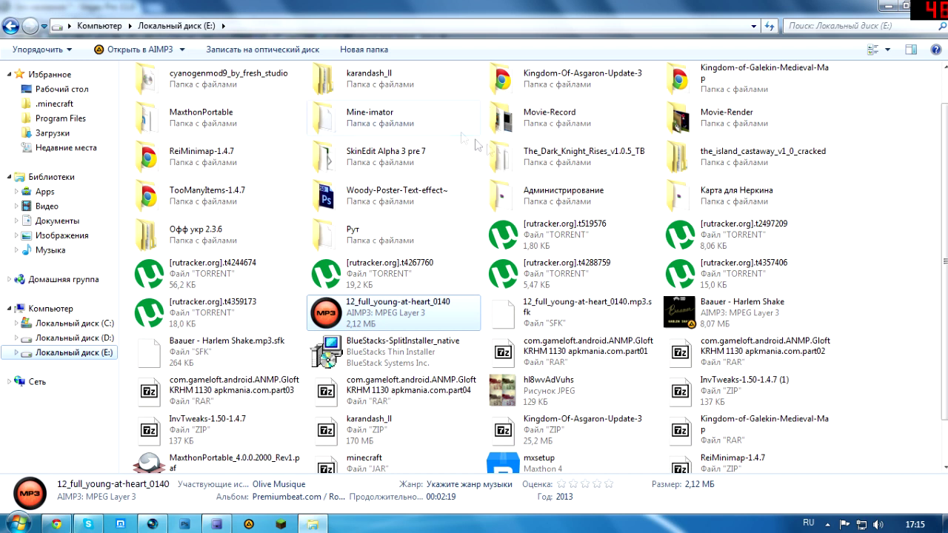
double_click(550, 120)
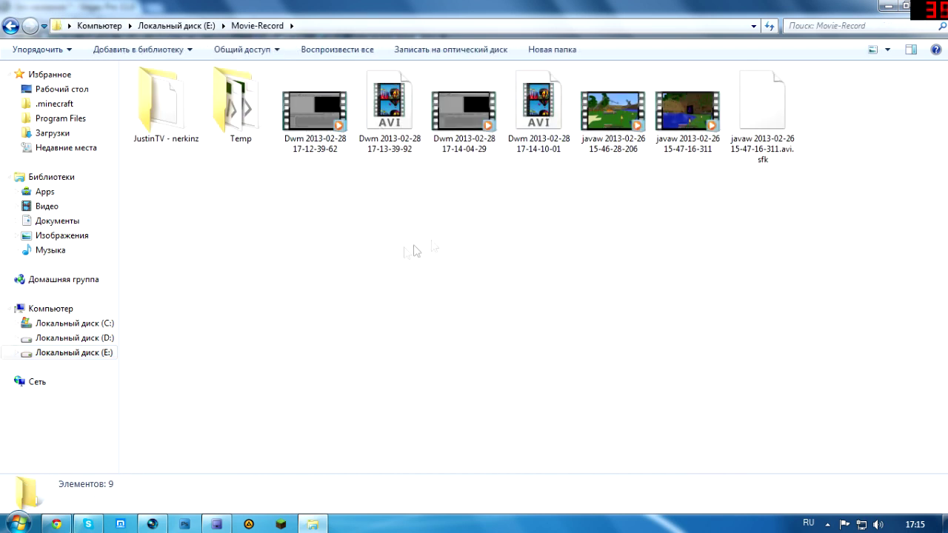
left_click(689, 145)
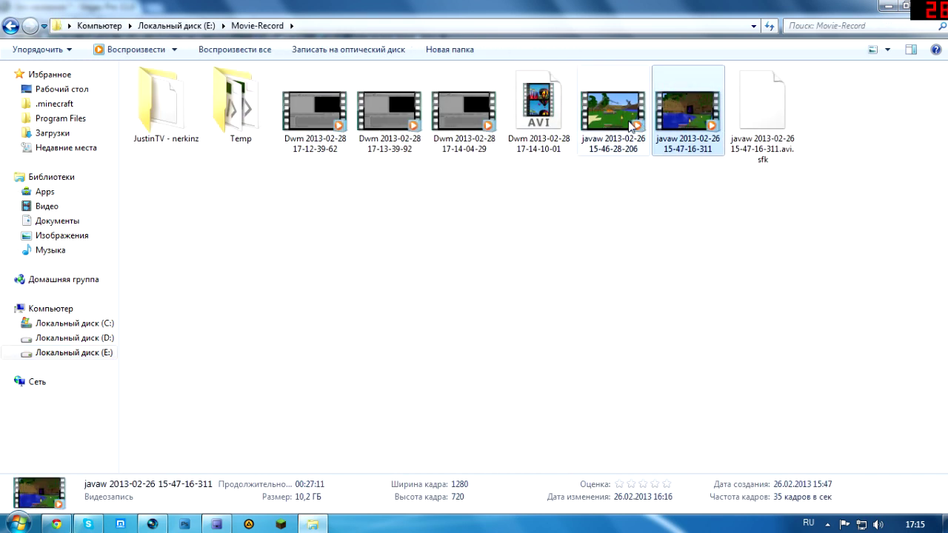
left_click(633, 131)
left_click_drag(623, 128, 330, 243)
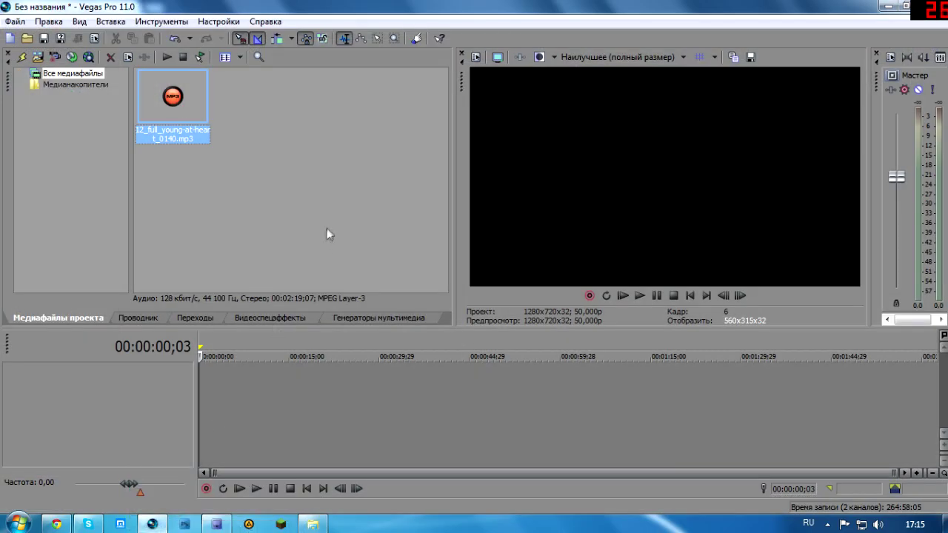
Add the image nerkin dick.png from the Bro folder inside 123604 TiP-A-ToP on disk E: to the project media
left_click(313, 524)
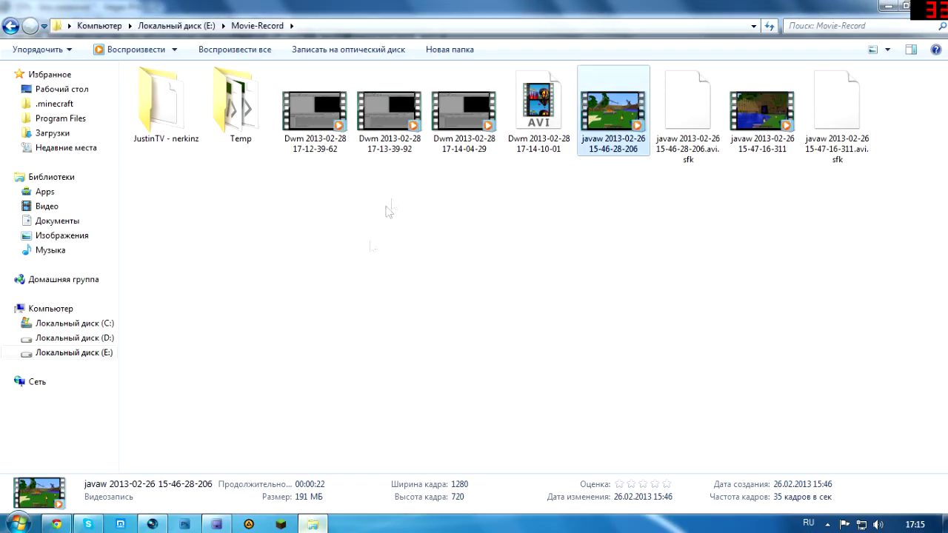
left_click(10, 26)
double_click(370, 76)
double_click(165, 104)
left_click_drag(388, 112, 205, 269)
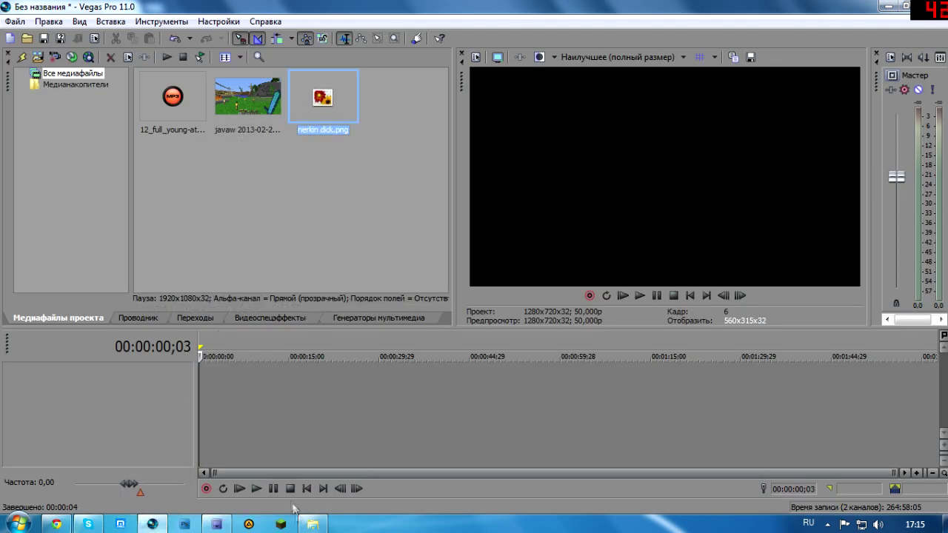
left_click(312, 523)
left_click(17, 28)
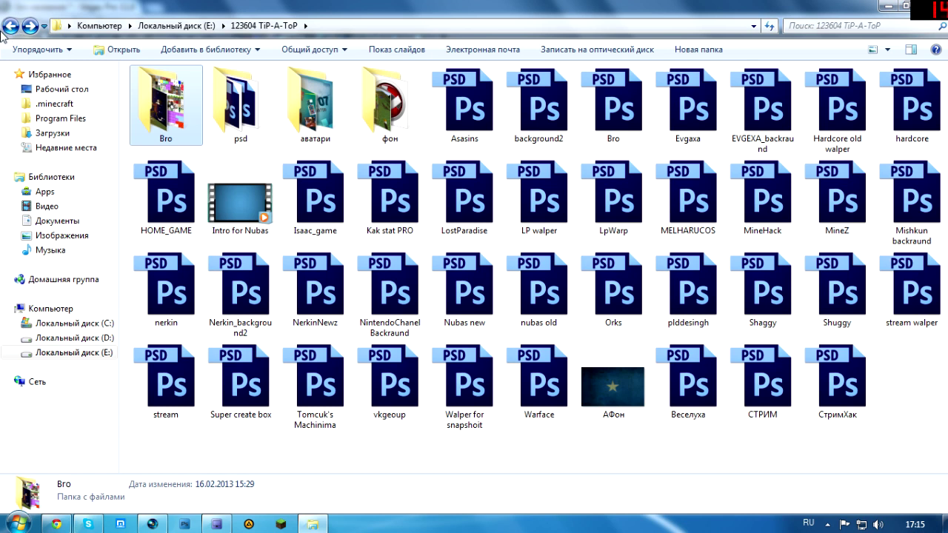
left_click(151, 524)
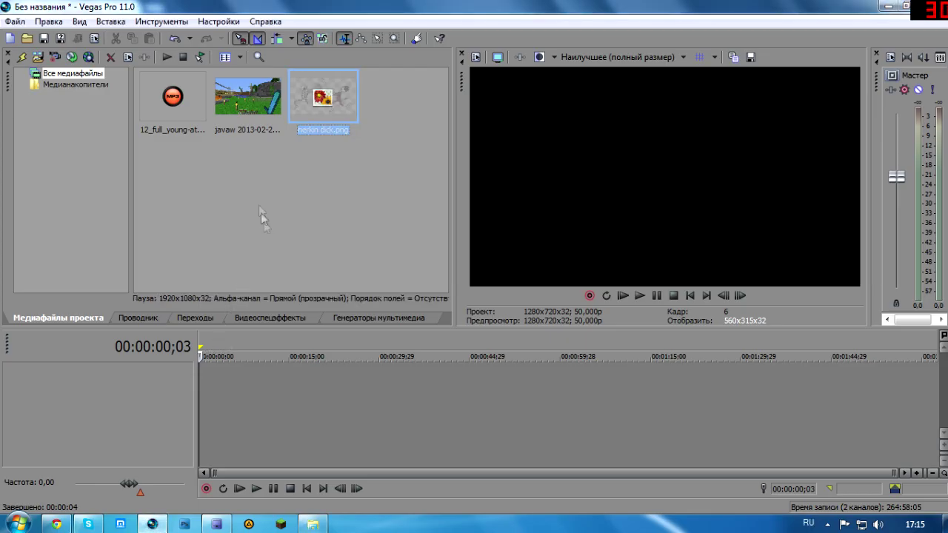
Place the javaw gameplay video at the start of the timeline and delete its audio event, keeping only the picture
left_click(246, 107)
left_click_drag(247, 107, 201, 406)
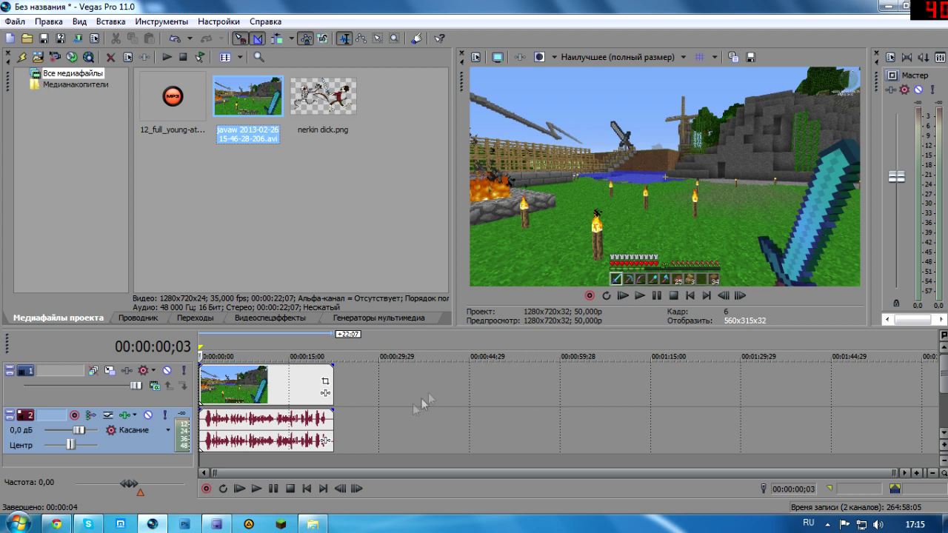
left_click_drag(310, 414, 288, 410)
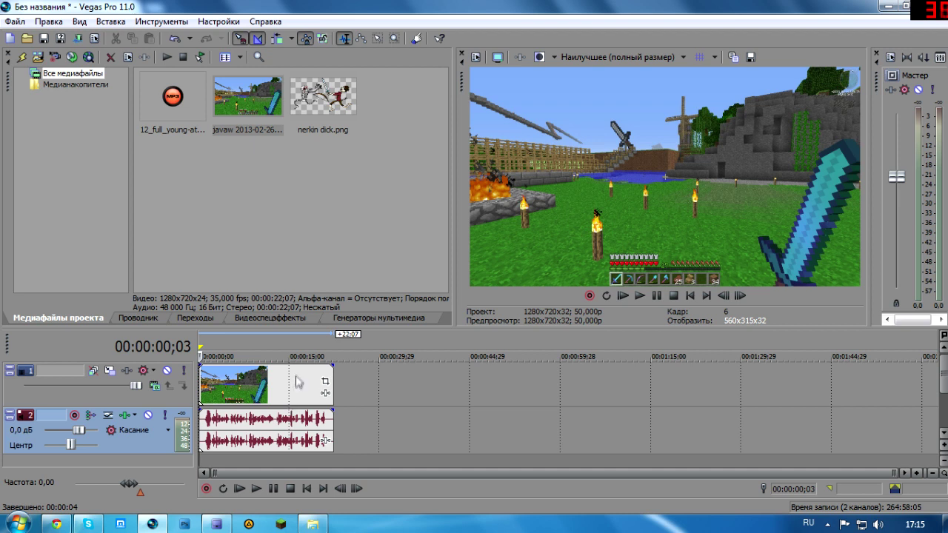
left_click(294, 381)
left_click_drag(241, 442, 377, 443)
key("Delete")
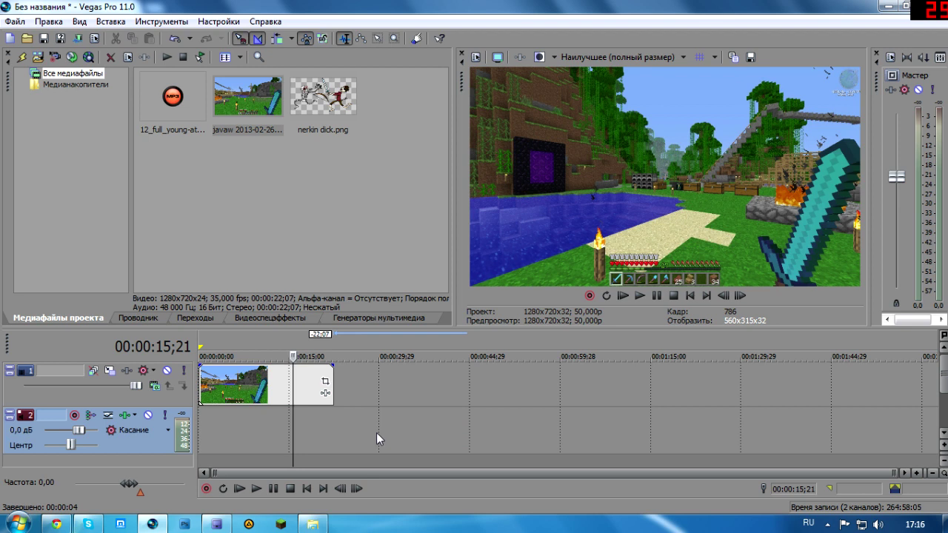
Place the MP3 beneath the video, trimmed to the video's end, and set its track volume to -2,5 dB
left_click_drag(171, 117, 218, 447)
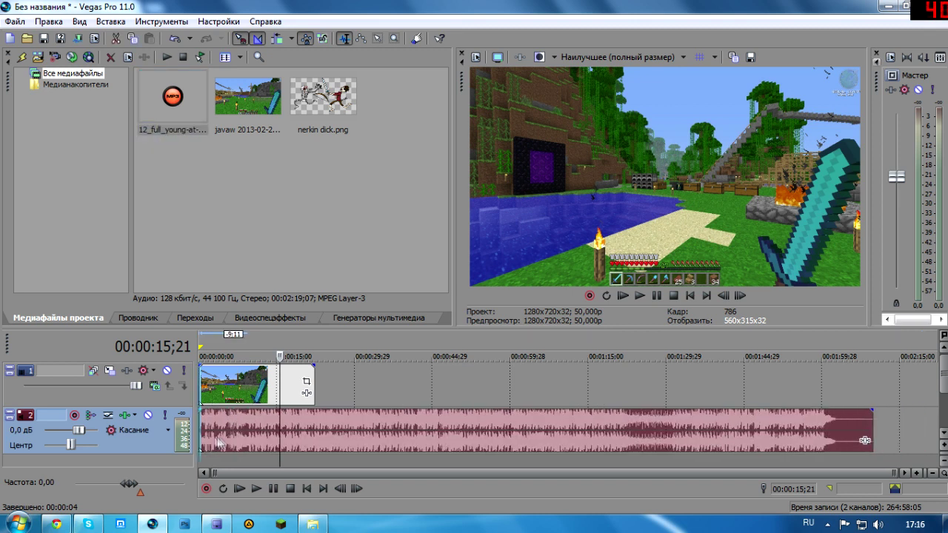
left_click_drag(865, 441, 314, 441)
mouse_move(79, 431)
left_mouse_down()
mouse_move(91, 431)
mouse_move(74, 428)
left_mouse_up()
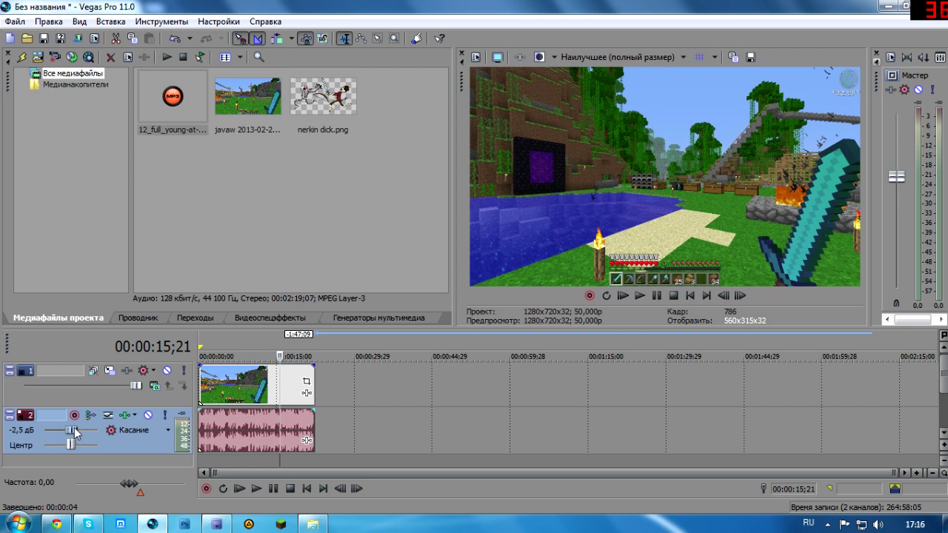
left_click(339, 422)
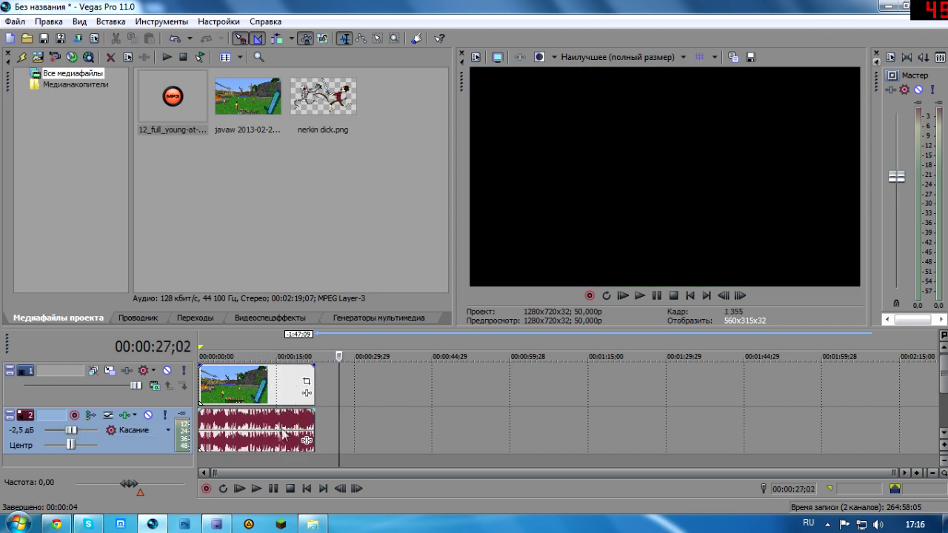
Insert a new audio track above the music track and move the music event onto it at the timeline start
right_click(387, 432)
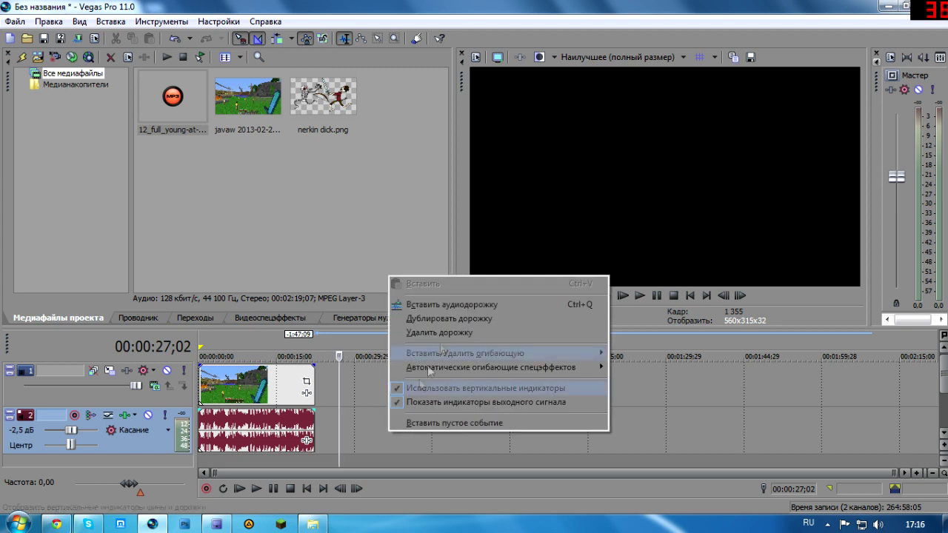
left_click(485, 308)
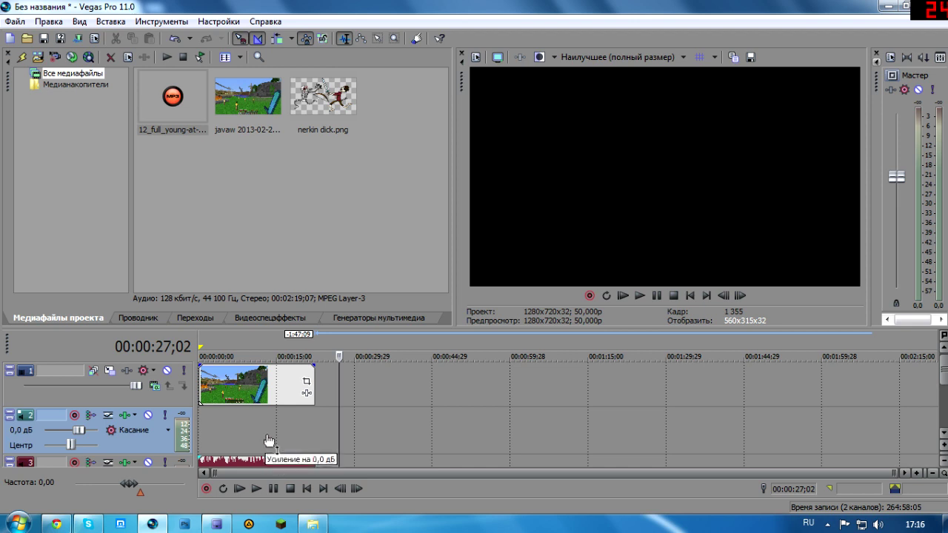
right_click(380, 464)
left_click(361, 444)
left_click(361, 444)
scroll(306, 443, "down", 2)
left_click_drag(306, 442, 306, 396)
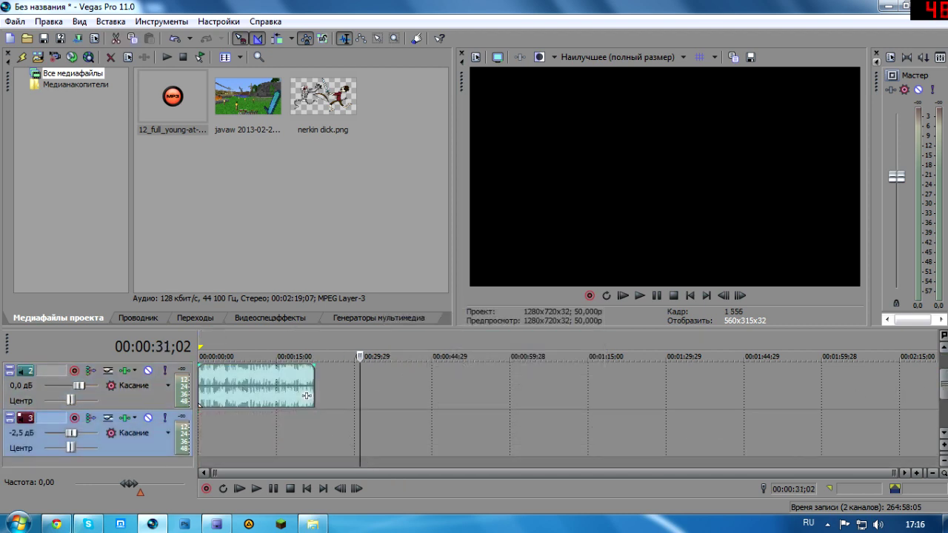
scroll(935, 390, "up", 2)
Insert a video track above the gameplay clip and place nerkin dick.png on it, spanning the clip's full length
left_click(496, 372)
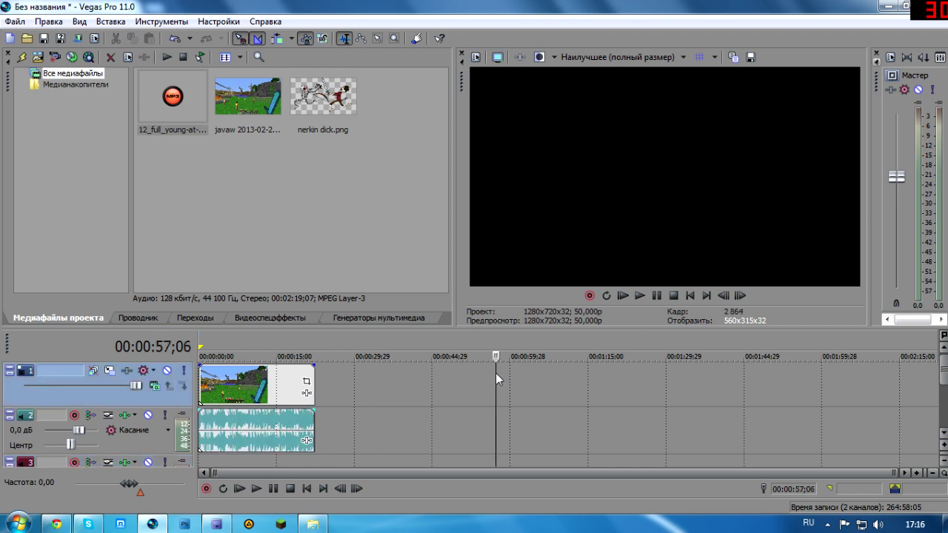
right_click(344, 390)
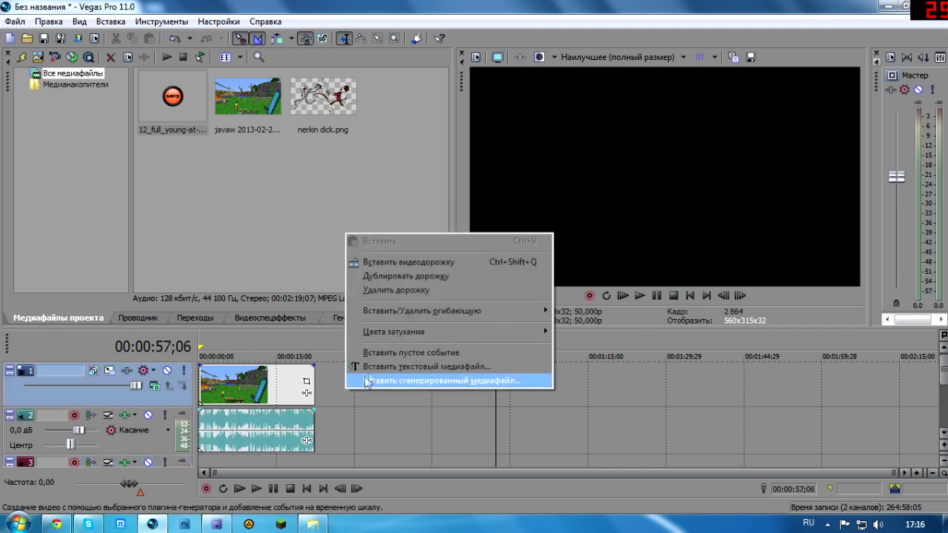
left_click(409, 267)
left_click_drag(333, 109, 275, 434)
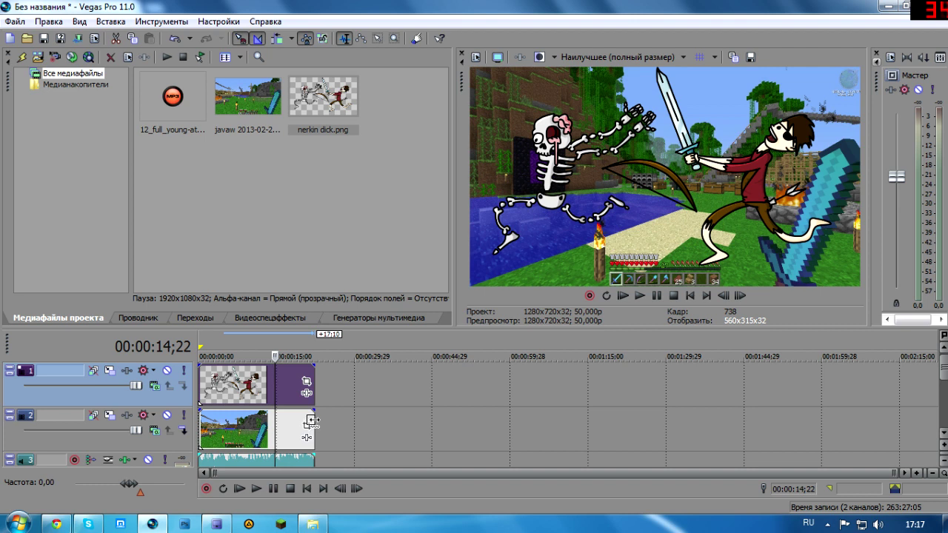
Trim the gameplay clip, the image and the music to about 5.5 seconds, and preview the sequence from the start
left_click_drag(311, 421, 219, 422)
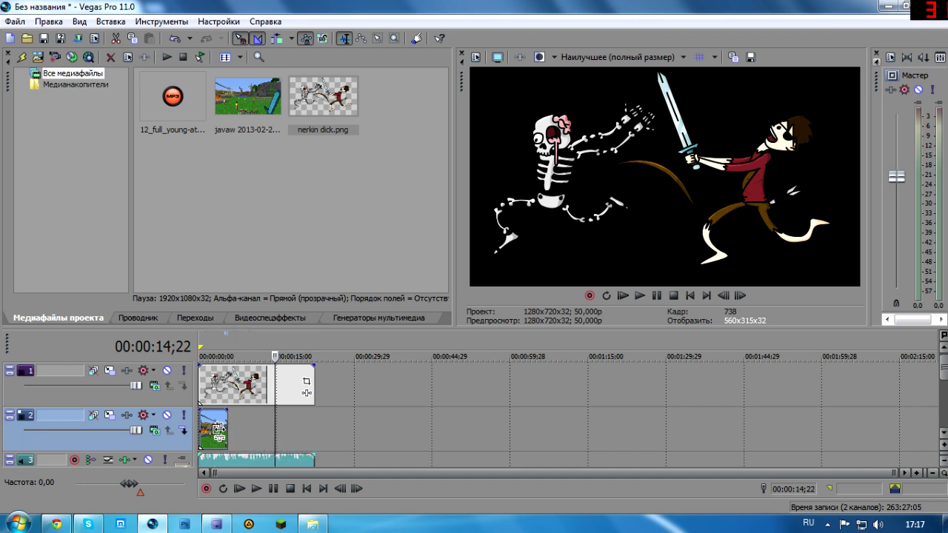
left_click_drag(313, 389, 228, 390)
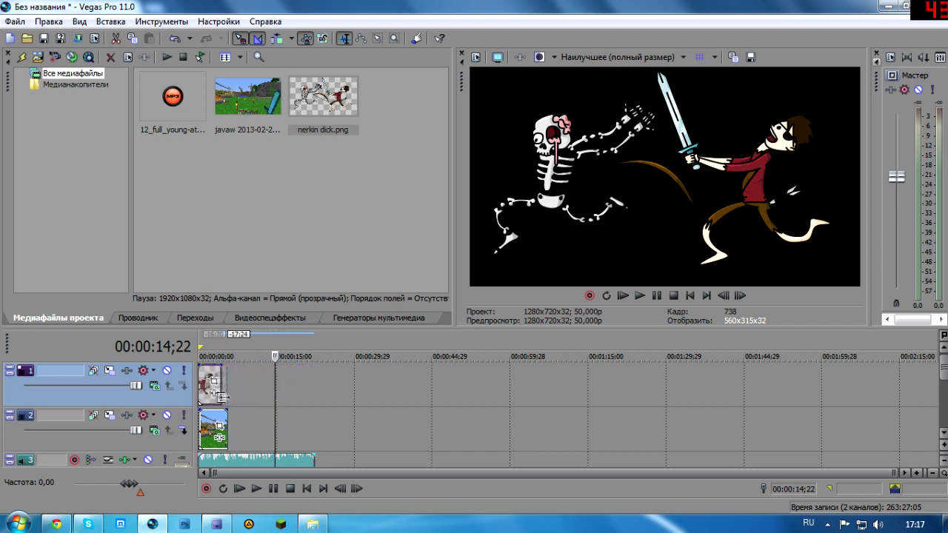
left_click(310, 459)
left_click_drag(310, 459, 229, 459)
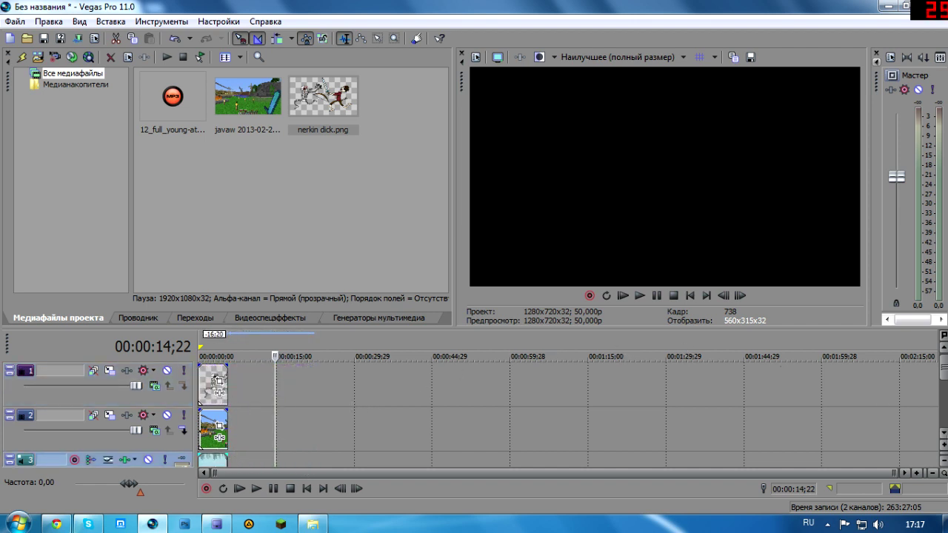
key("ctrl+Home")
key("space")
key("space")
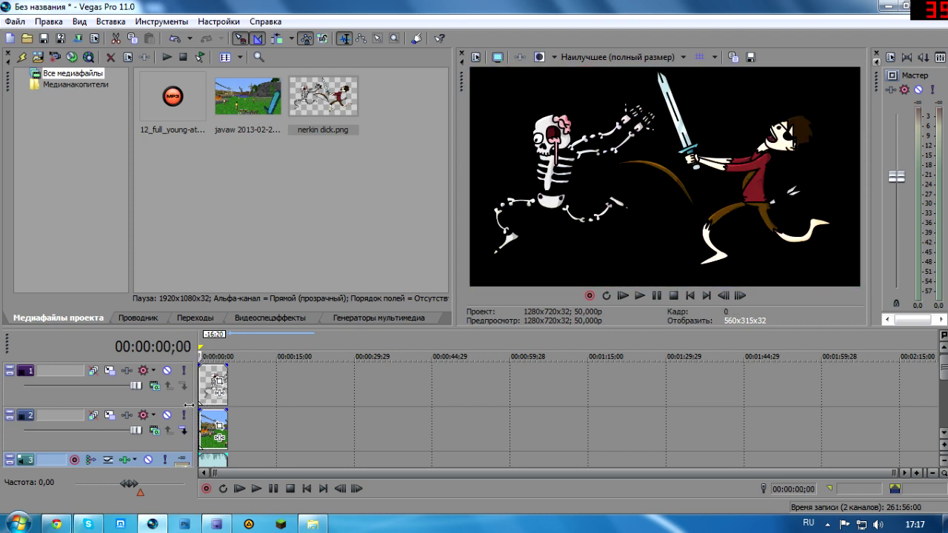
Apply the Defocus video effect with the "Circle, Moderate Bloom" preset to the gameplay clip beneath the image
left_click(175, 319)
left_click(270, 319)
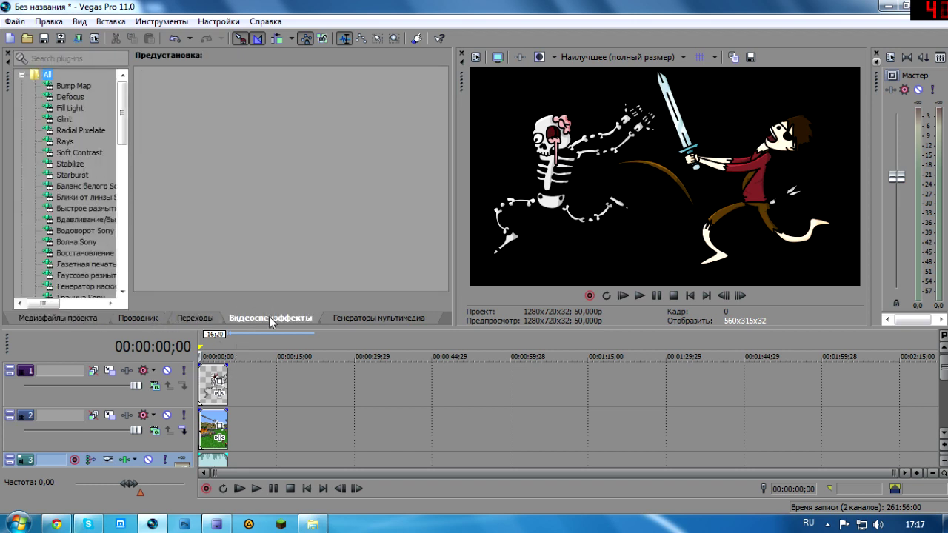
left_click(77, 97)
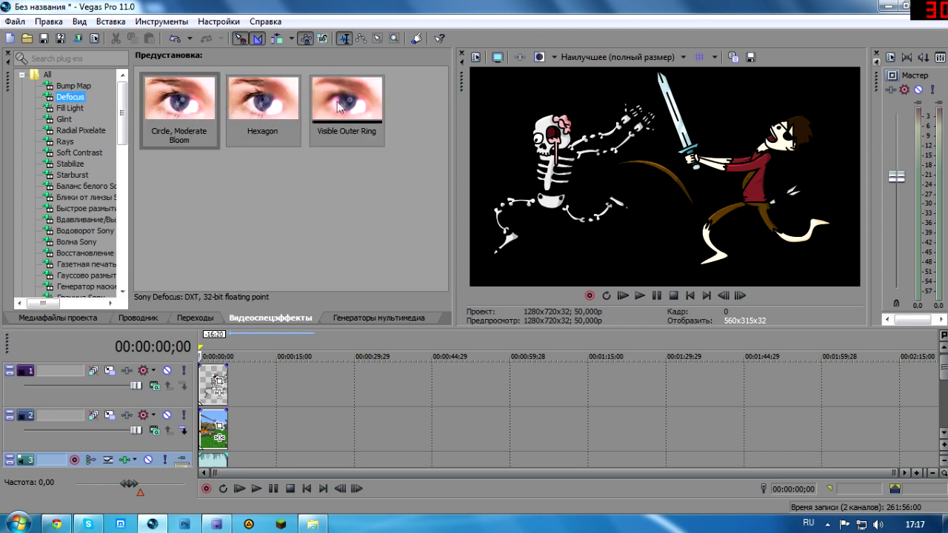
left_click_drag(185, 112, 213, 419)
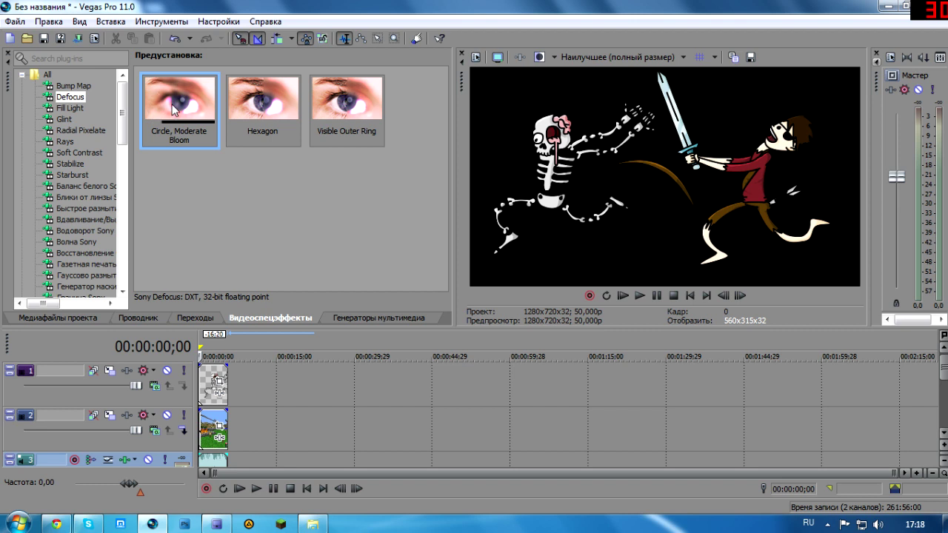
mouse_move(210, 423)
left_mouse_down()
mouse_move(211, 415)
mouse_move(226, 430)
left_mouse_up()
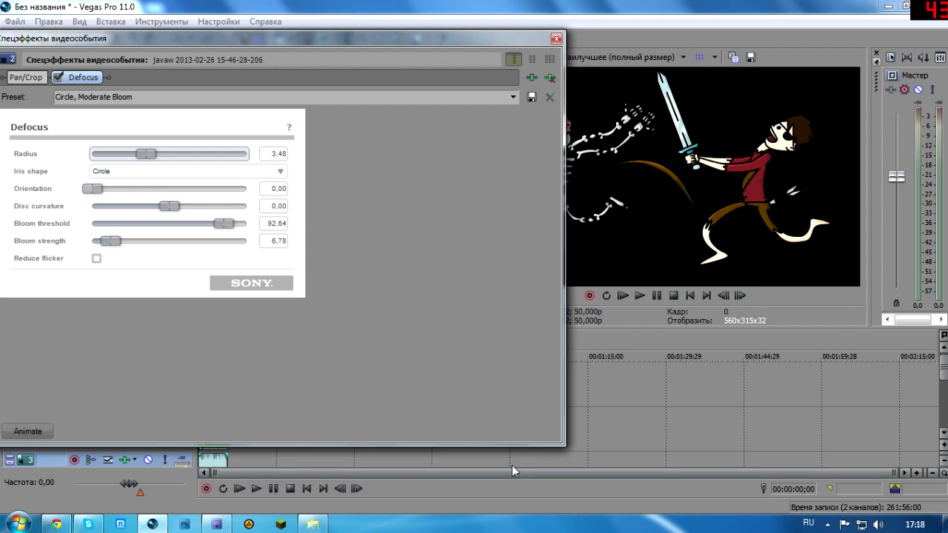
Set the clip's Defocus radius to 1,31 while previewing the frame at 00:00:03;18, and close the effect settings
left_click(321, 461)
left_click(219, 461)
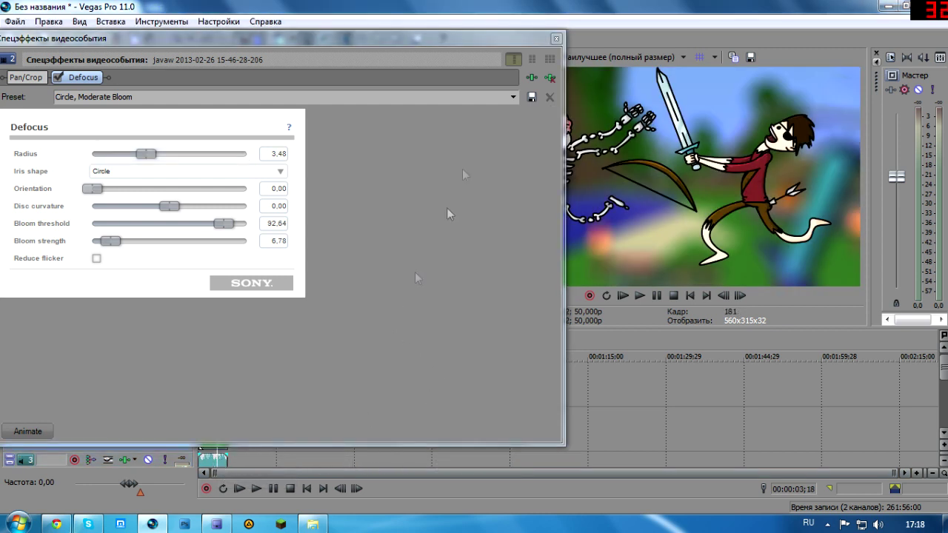
left_click_drag(299, 38, 246, 33)
left_click_drag(94, 154, 79, 159)
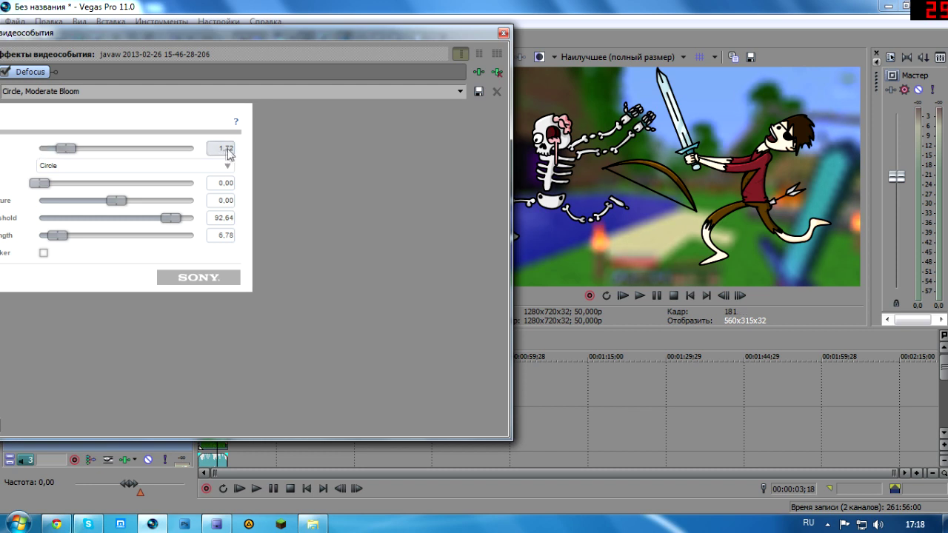
left_click_drag(66, 149, 60, 151)
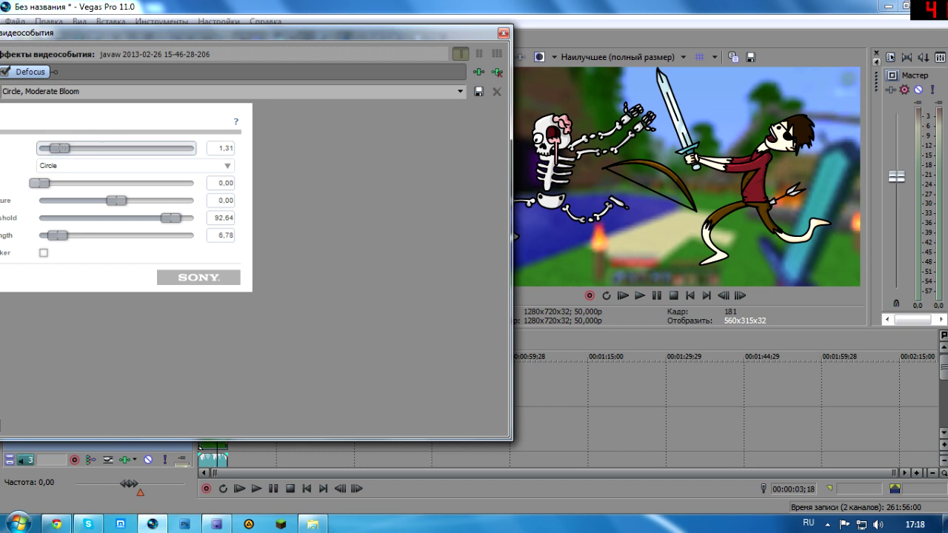
left_click(504, 32)
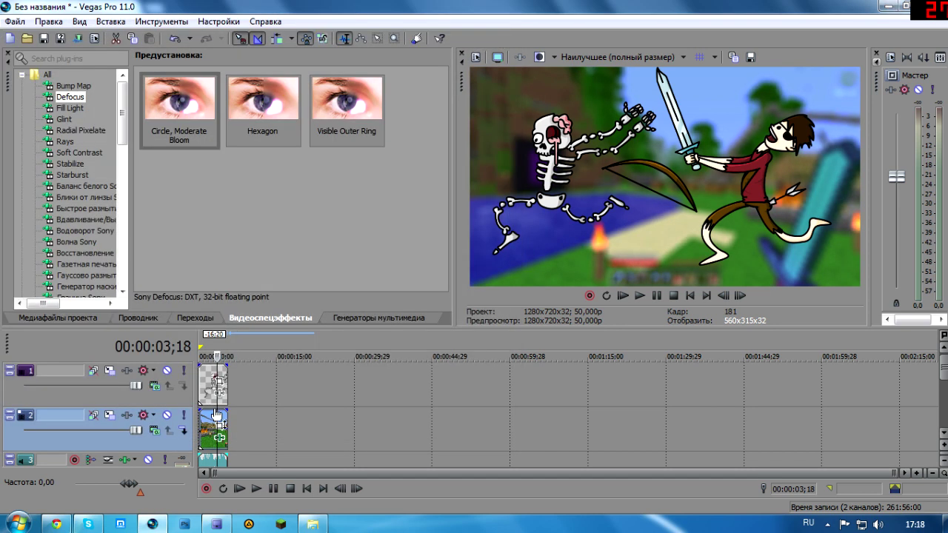
Play the sequence from the start to check the blurred background behind the image
left_click(201, 357)
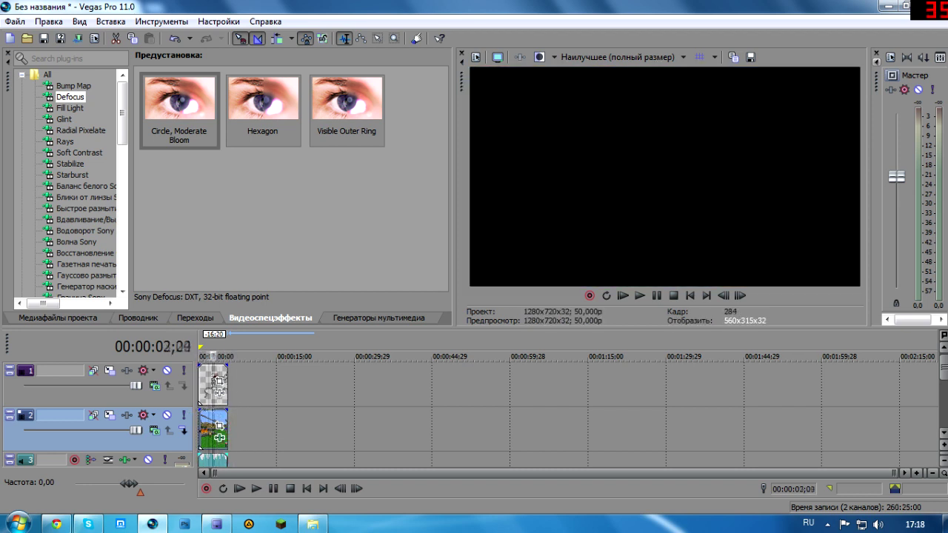
key("space")
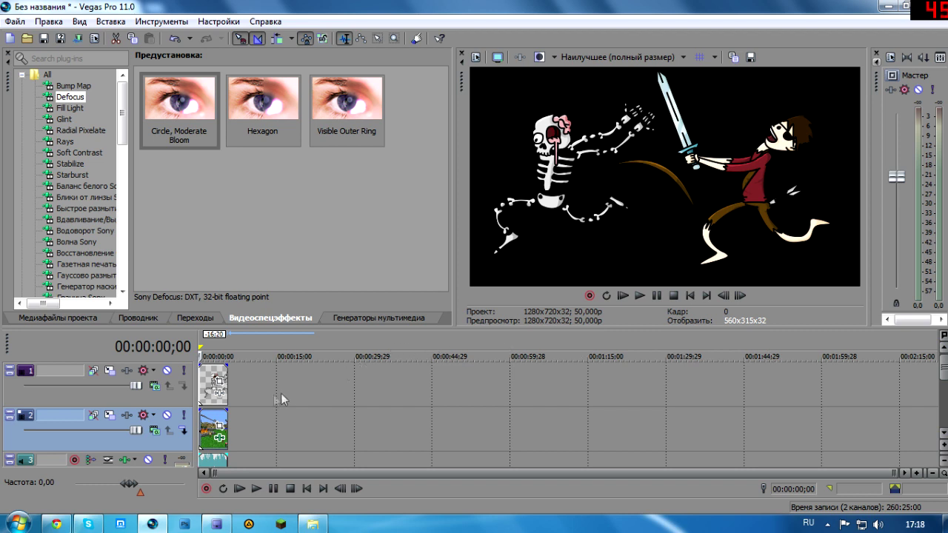
Apply the 16:9 widescreen Pan/Crop preset to the nerkin dick.png event and float the Pan/Crop window at an enlarged size
left_click(219, 380)
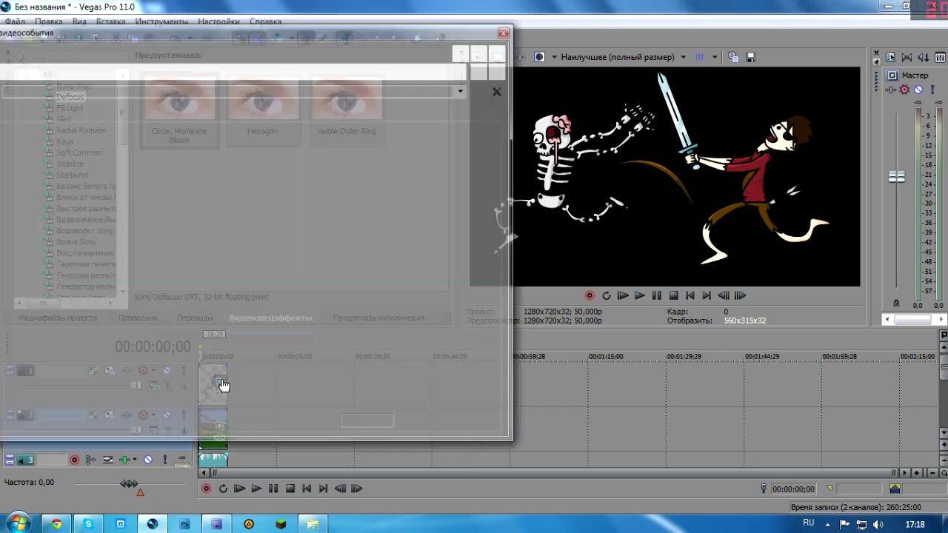
left_click(504, 33)
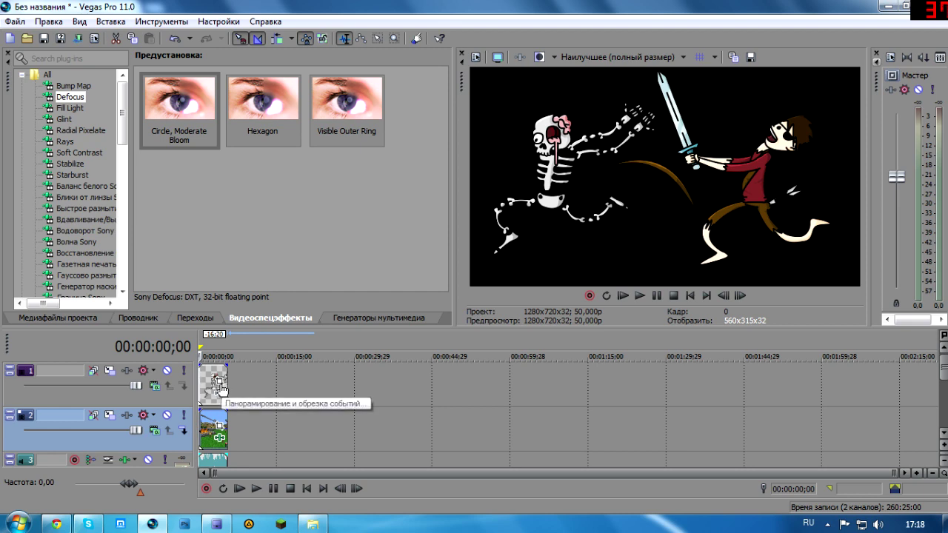
left_click(220, 384)
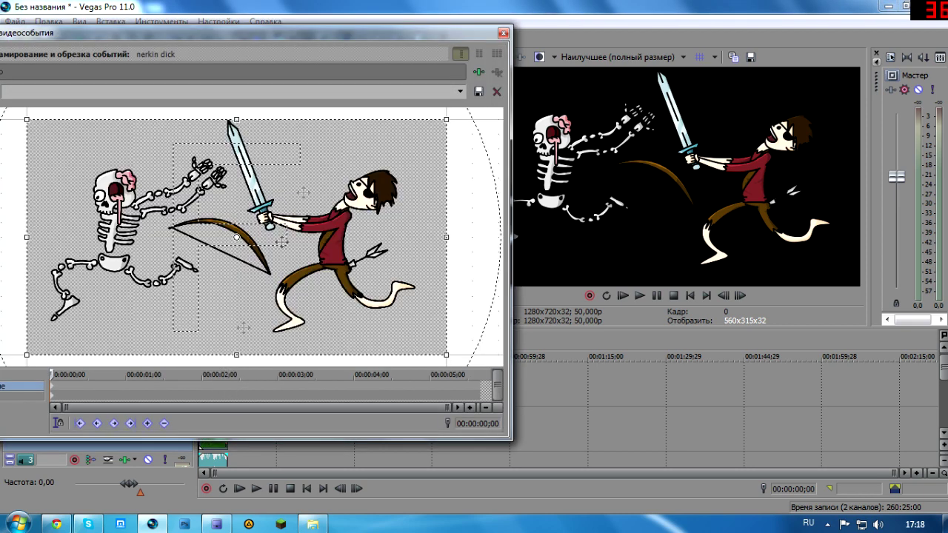
left_click_drag(332, 36, 308, 84)
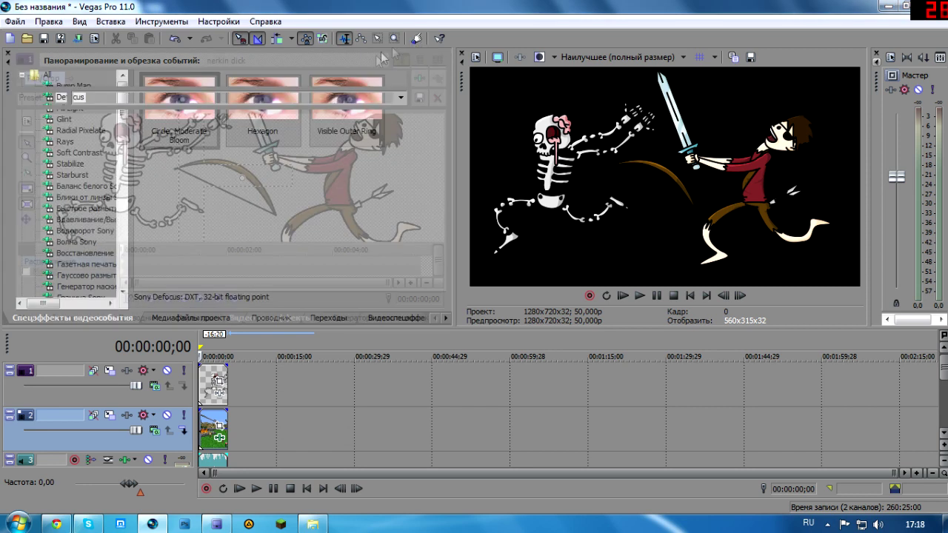
left_click(401, 97)
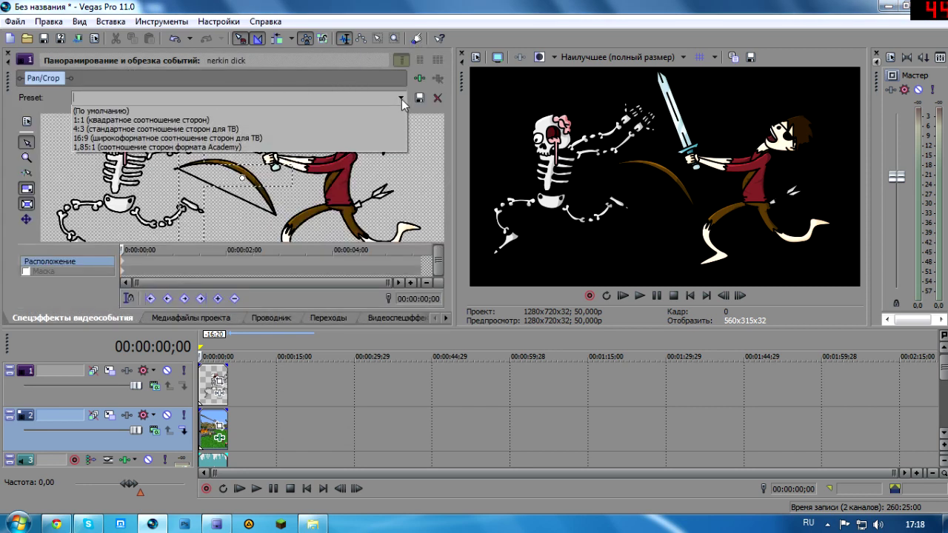
left_click(372, 140)
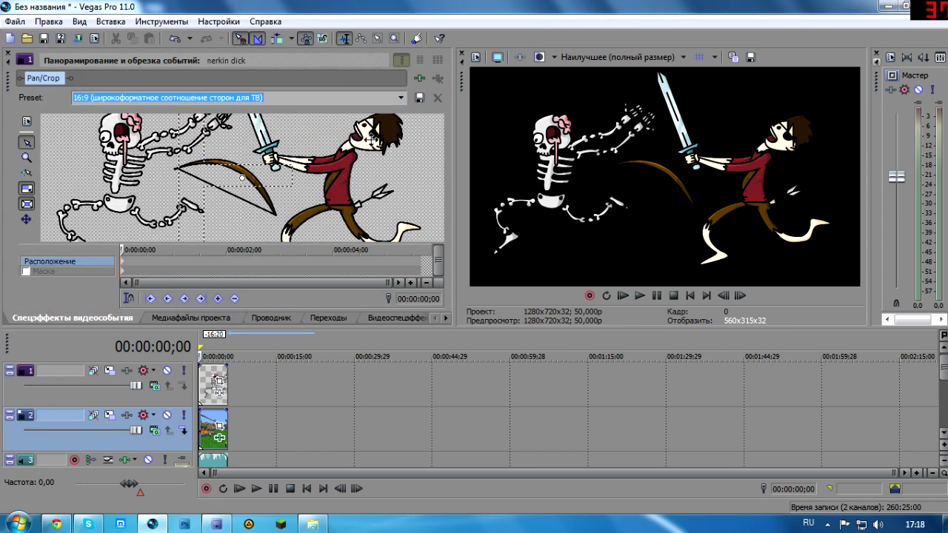
left_click_drag(9, 81, 177, 138)
left_click_drag(483, 105, 308, 104)
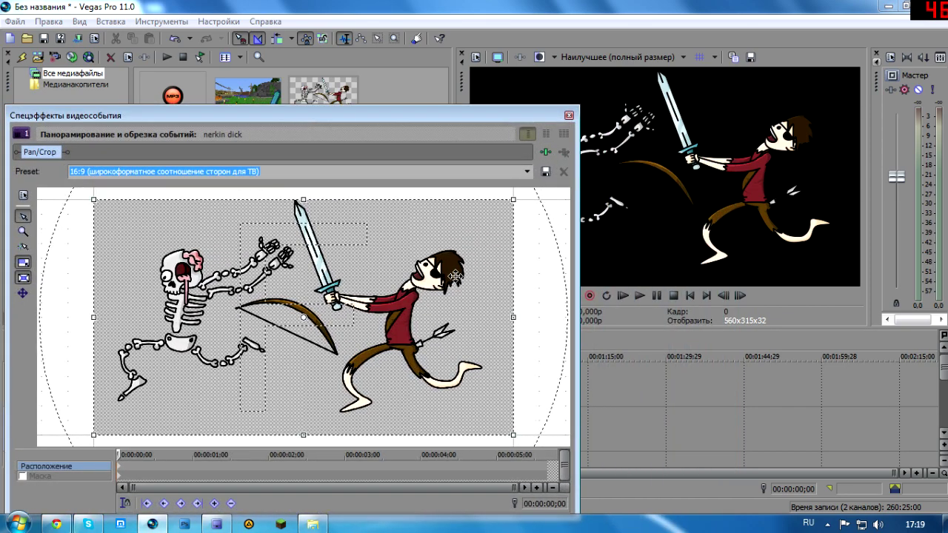
left_click_drag(455, 276, 455, 275)
left_click(531, 173)
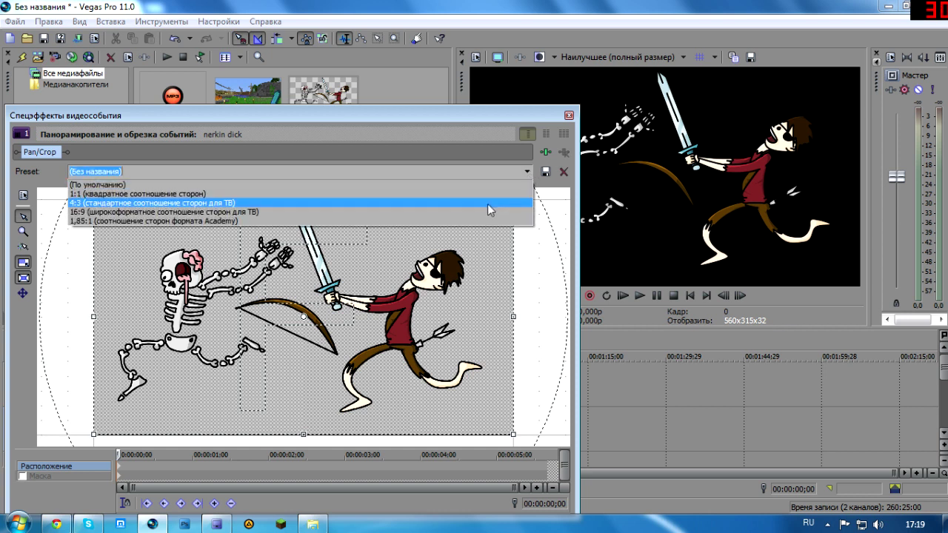
left_click(480, 213)
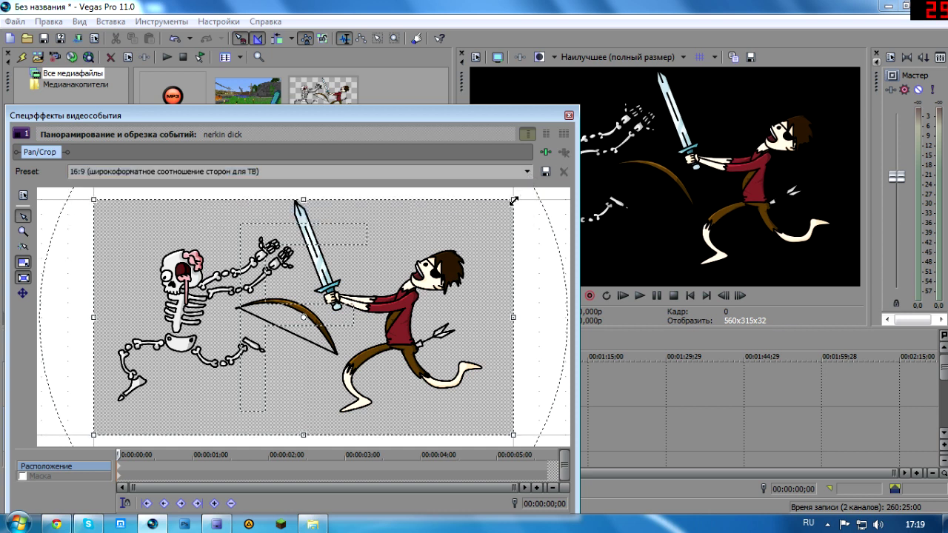
Shrink the overlay image into the lower-right corner of the frame, tilt it slightly counterclockwise, and close its Pan/Crop settings
left_click_drag(513, 200, 662, 105)
left_click_drag(553, 259, 274, 217)
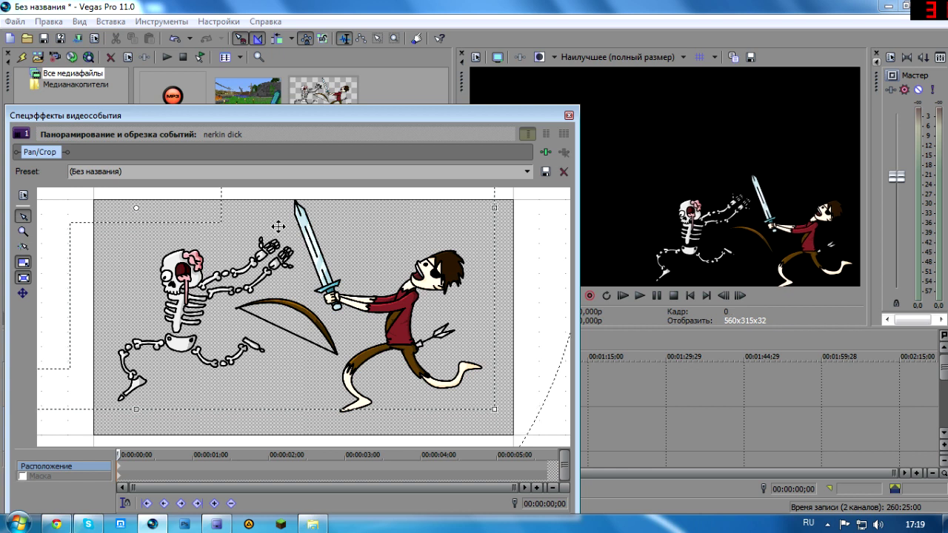
left_click_drag(497, 413, 436, 444)
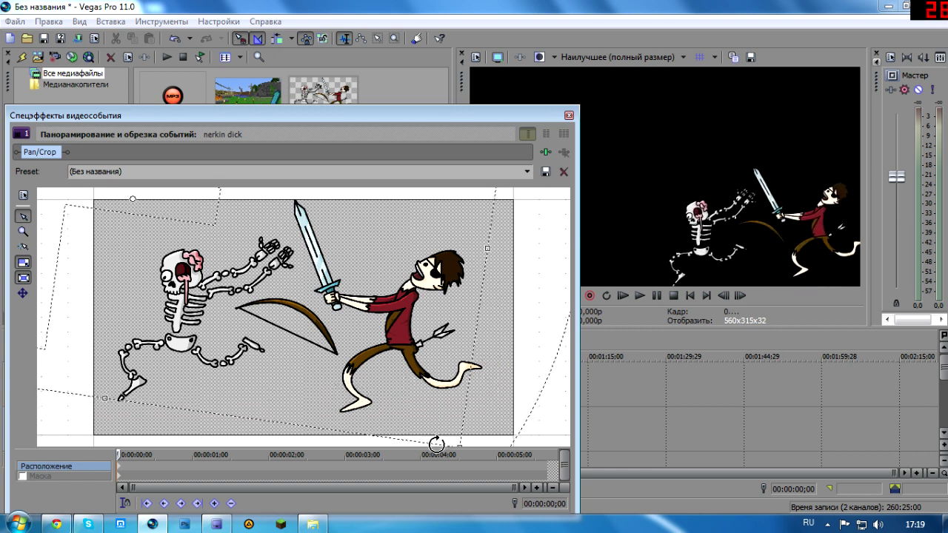
left_click(569, 116)
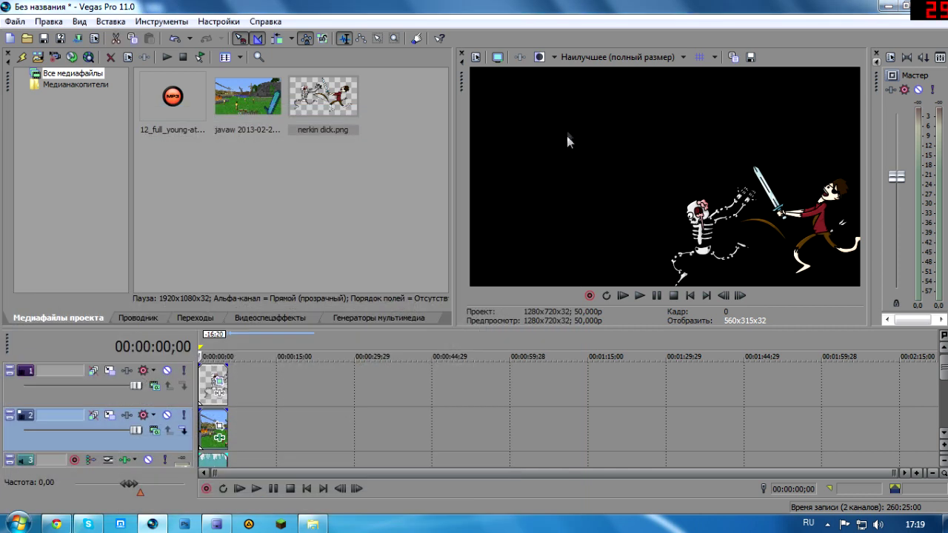
Insert a video track above the image and add a text media event at the start of it
right_click(306, 375)
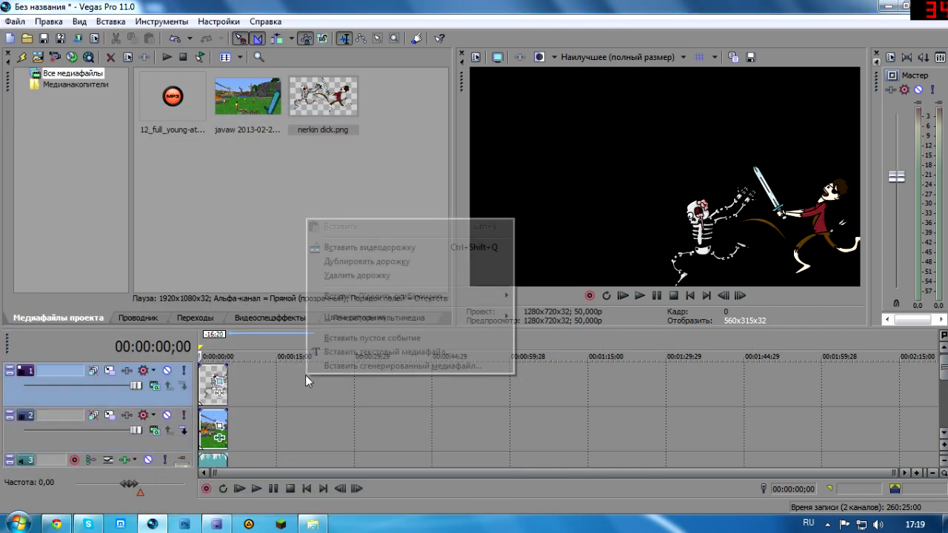
left_click(352, 248)
right_click(216, 376)
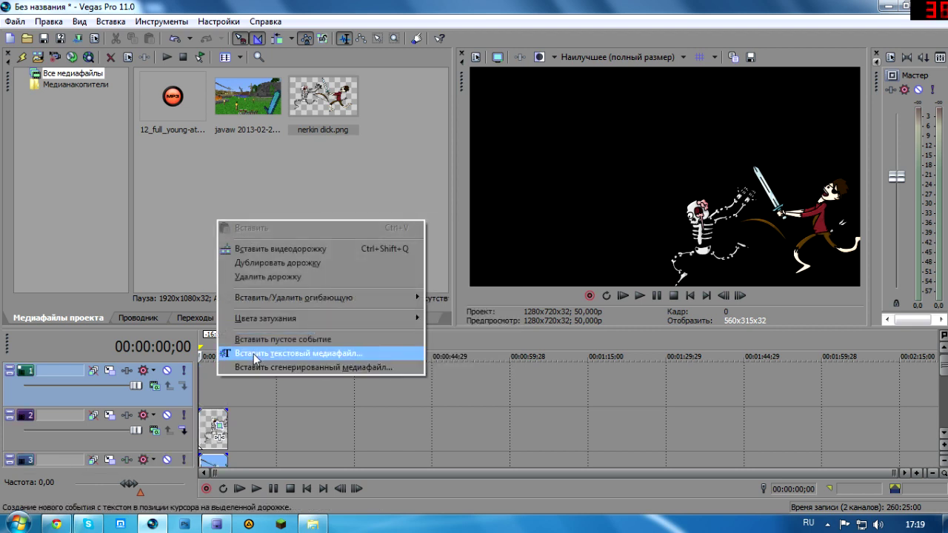
left_click(252, 353)
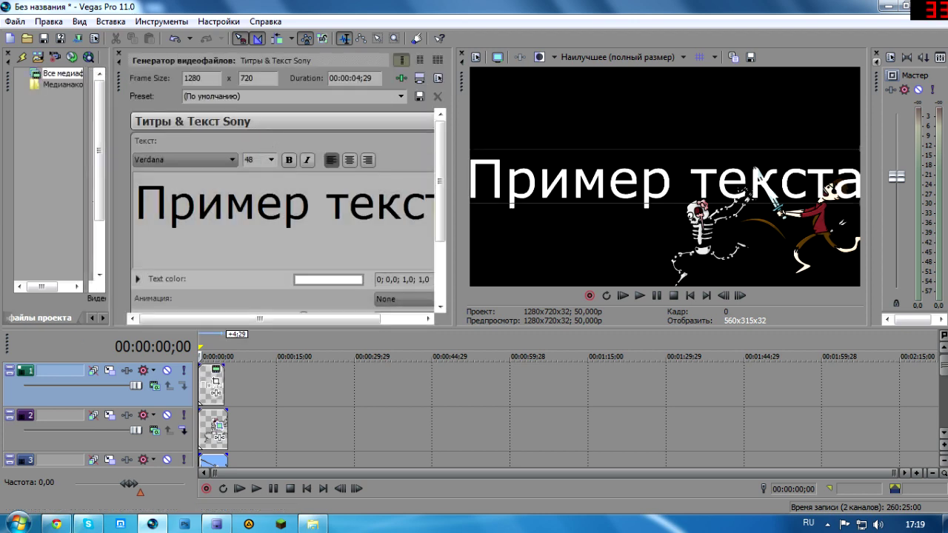
Replace the sample text with "Nerkin" in the Archangelsk font
key("ctrl+a")
key("Delete")
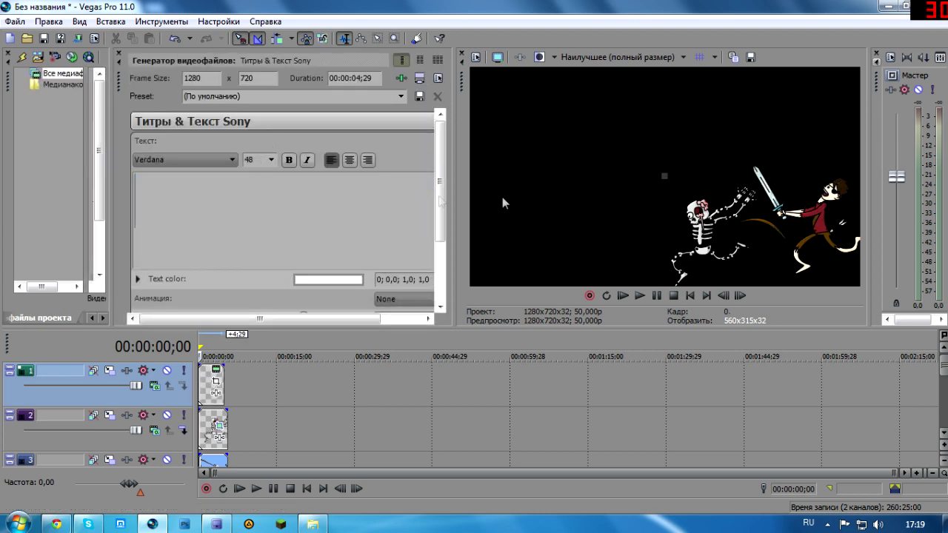
left_click(232, 159)
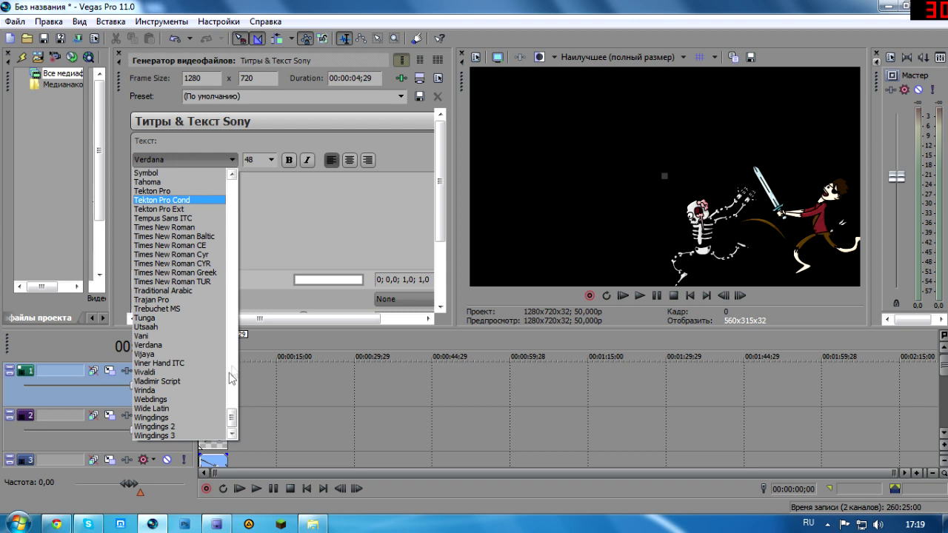
left_click_drag(232, 419, 250, 245)
left_click(154, 209)
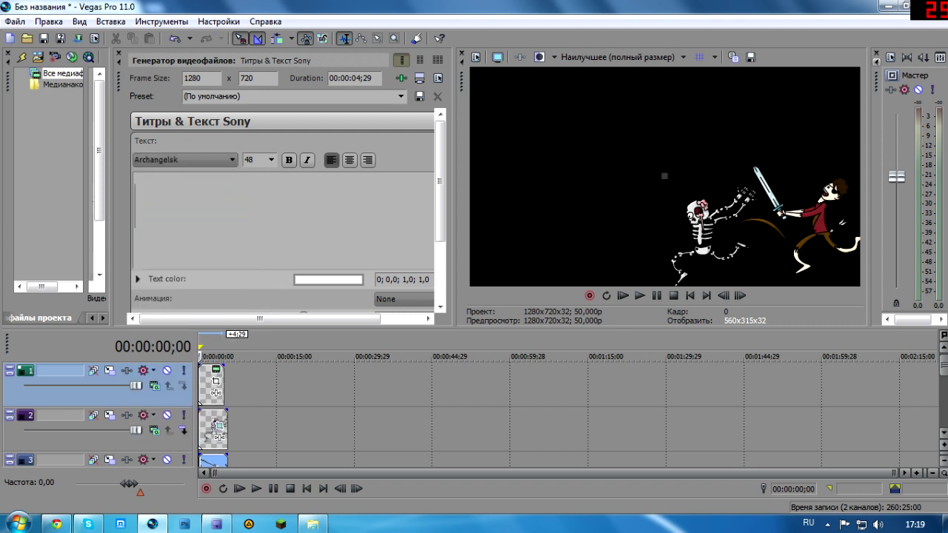
key("alt+shift")
type("Тук")
key("BackSpace")
key("BackSpace")
key("BackSpace")
key("alt+shift")
type("Nerkin")
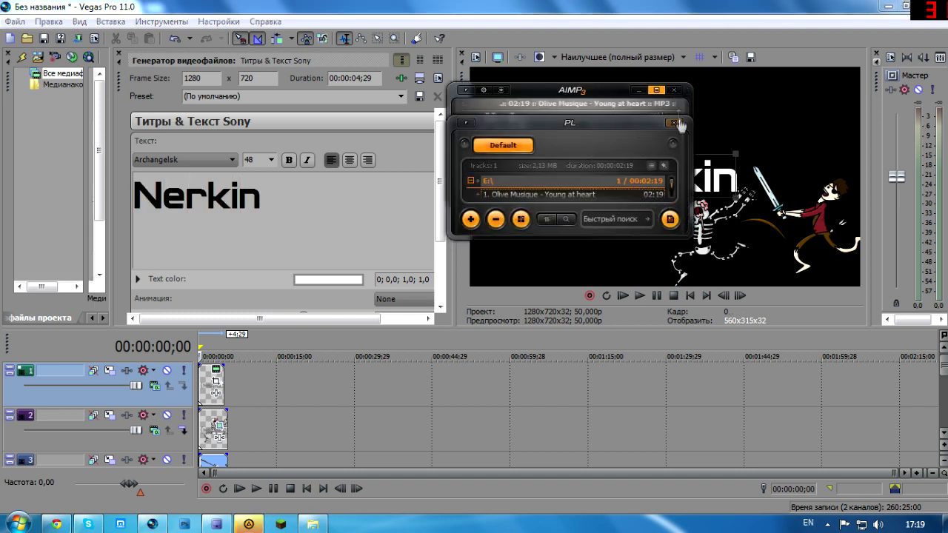
Close the AIMP player windows, place the title in the frame's upper-left area, and give it the Drop split animation
left_click(673, 122)
left_click(675, 90)
left_click_drag(671, 181, 579, 119)
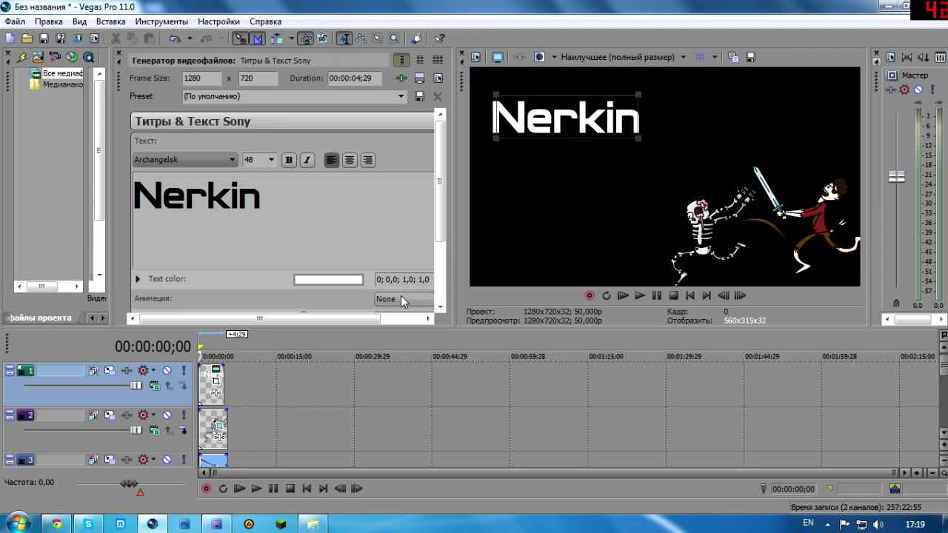
left_click(401, 295)
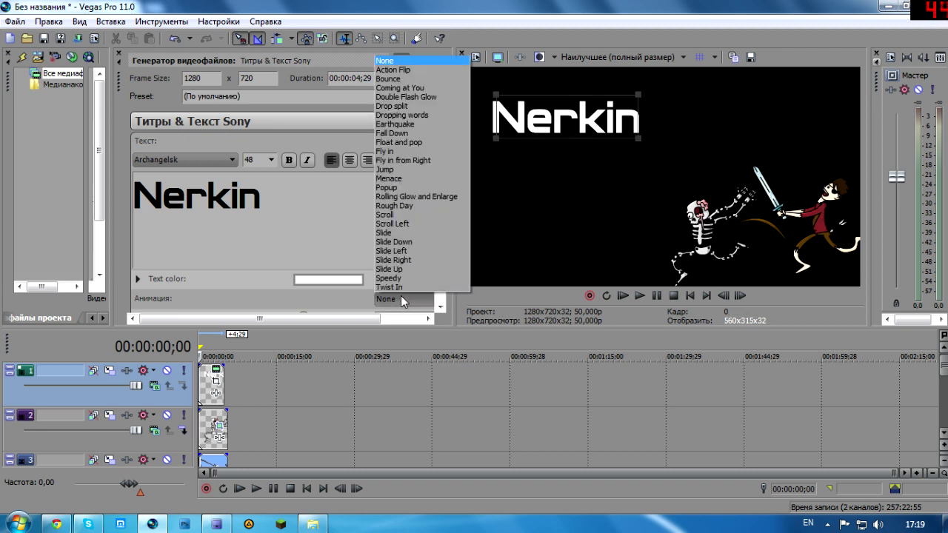
left_click(429, 106)
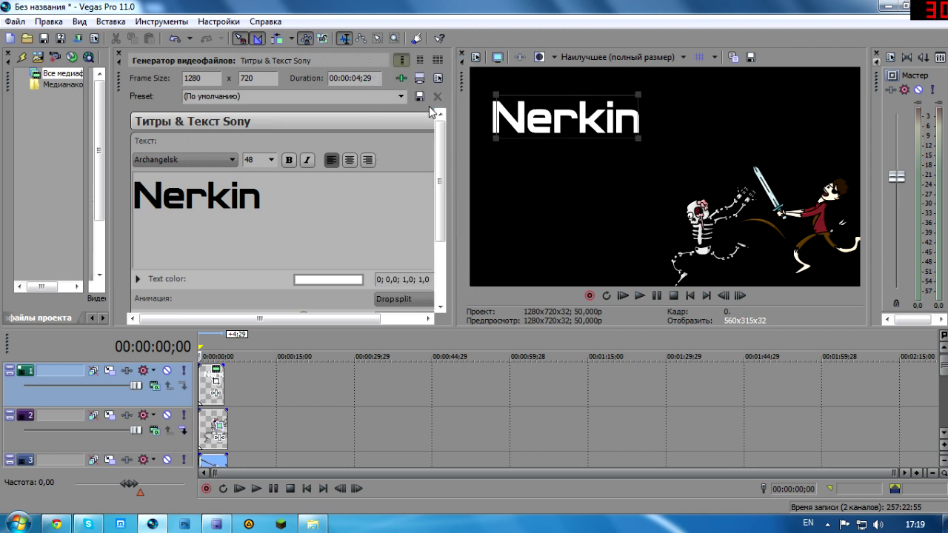
left_click(119, 54)
Extend the title event to end together with the image event beneath it
left_click(229, 393)
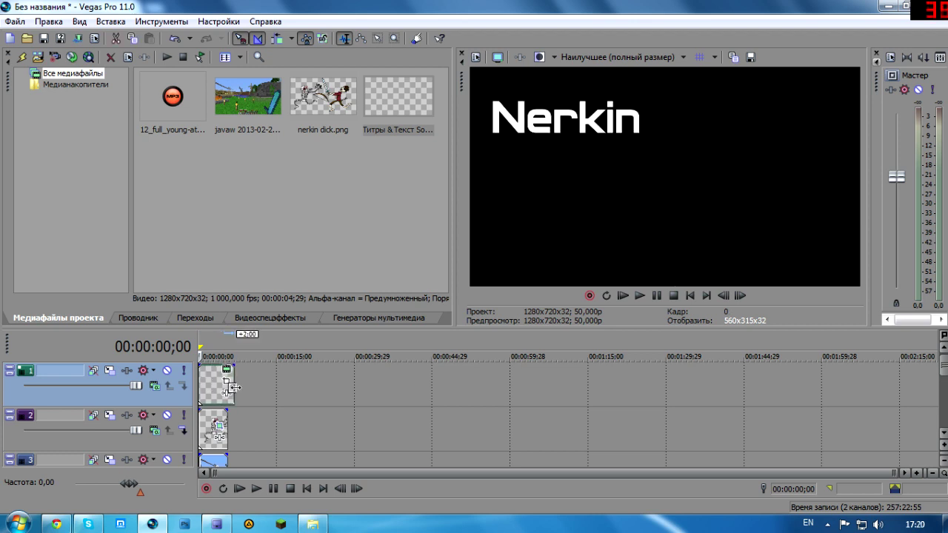
scroll(249, 389, "up", 3)
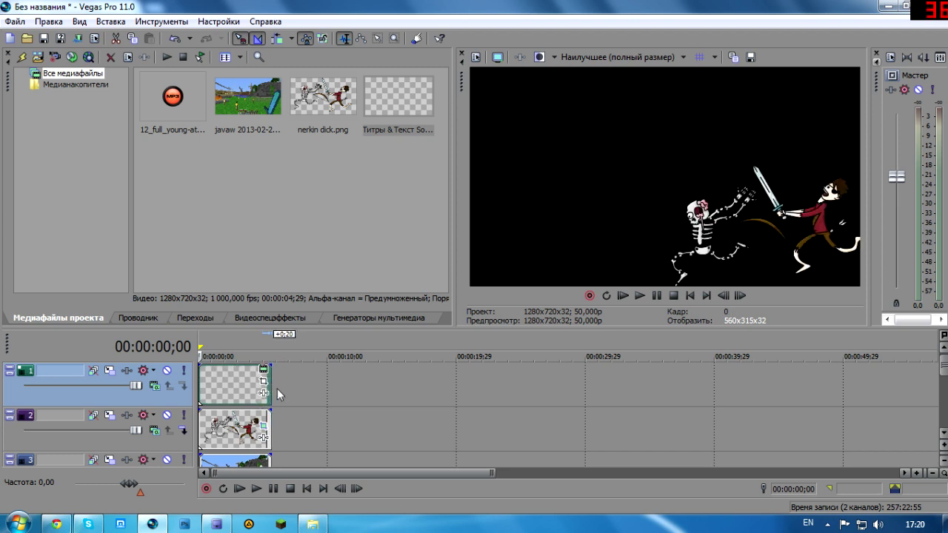
scroll(251, 401, "down", 3)
Check the title's drop-in animation over the blurred gameplay on frames between 00:00:01;14 and 00:00:02;08
left_click(211, 393)
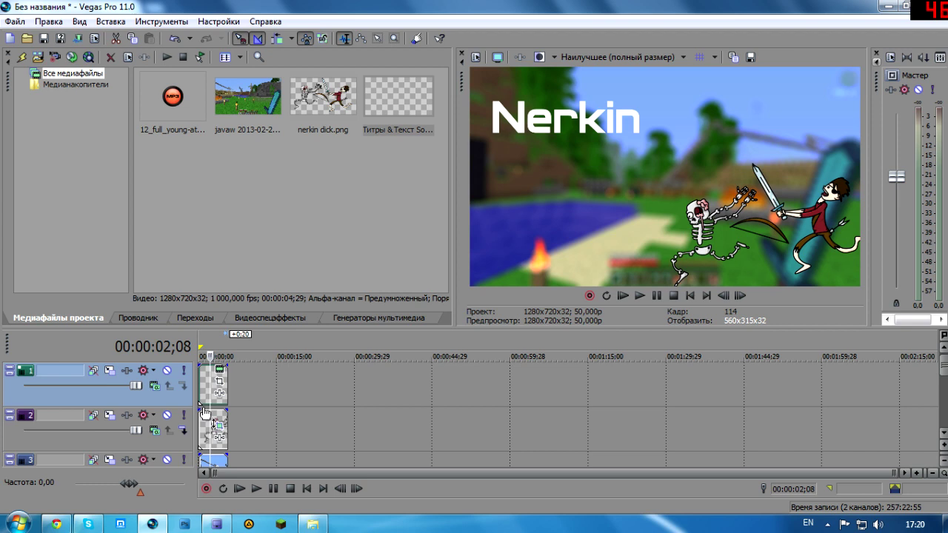
left_click(201, 405)
mouse_move(200, 405)
left_mouse_down()
mouse_move(229, 405)
mouse_move(205, 406)
left_mouse_up()
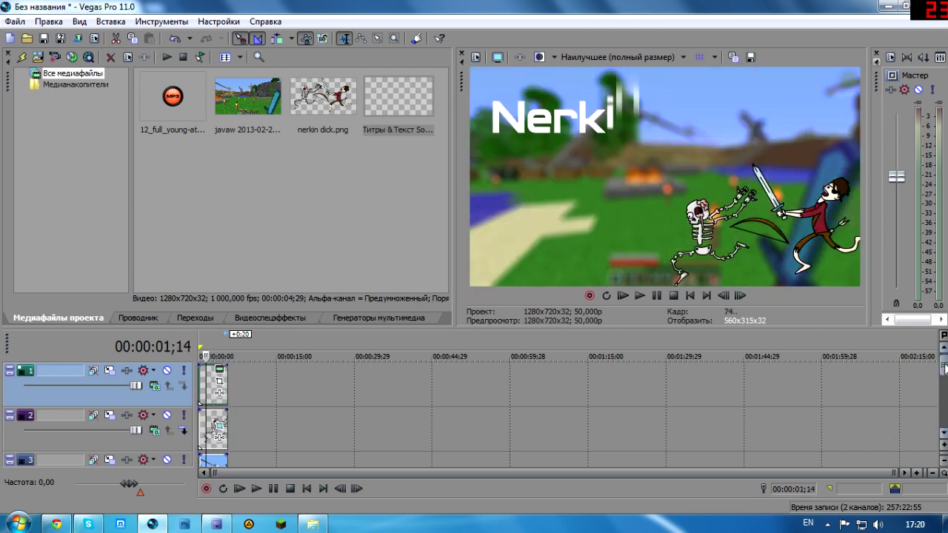
Select the whole intro from 00:00:00;00 to 00:00:05;20 as the loop region and return the cursor to the start
scroll(410, 389, "down", 3)
scroll(215, 387, "up", 3)
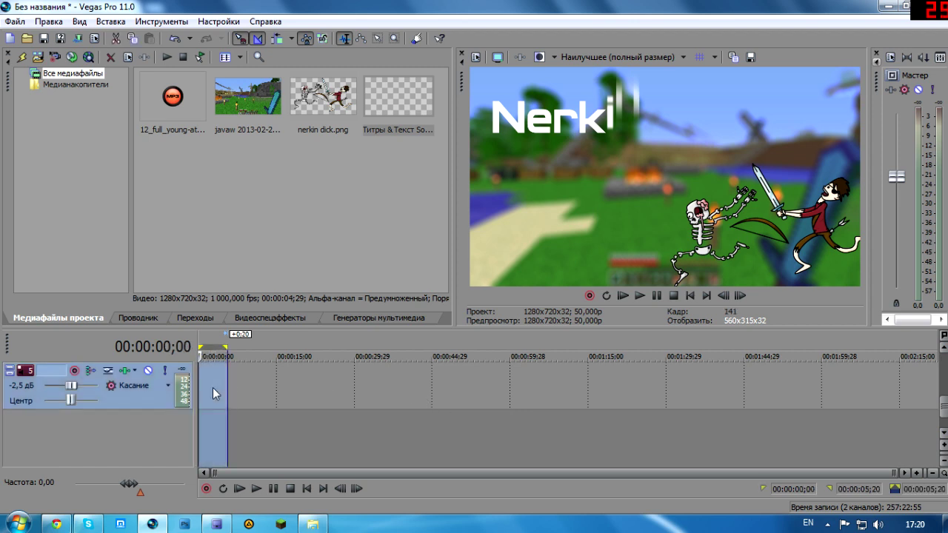
key("Home")
scroll(219, 440, "up", 3)
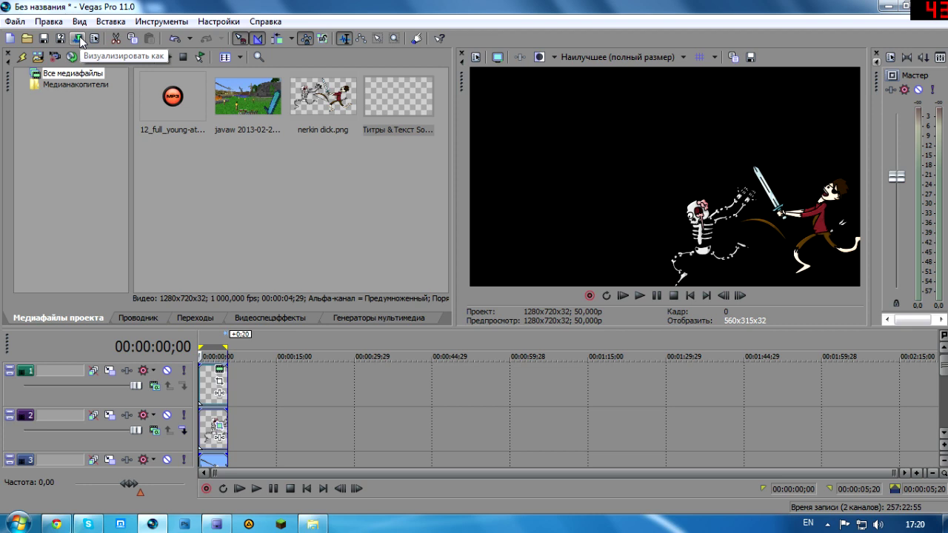
View the Render As settings and the project's video properties, closing both without changes
left_click(78, 39)
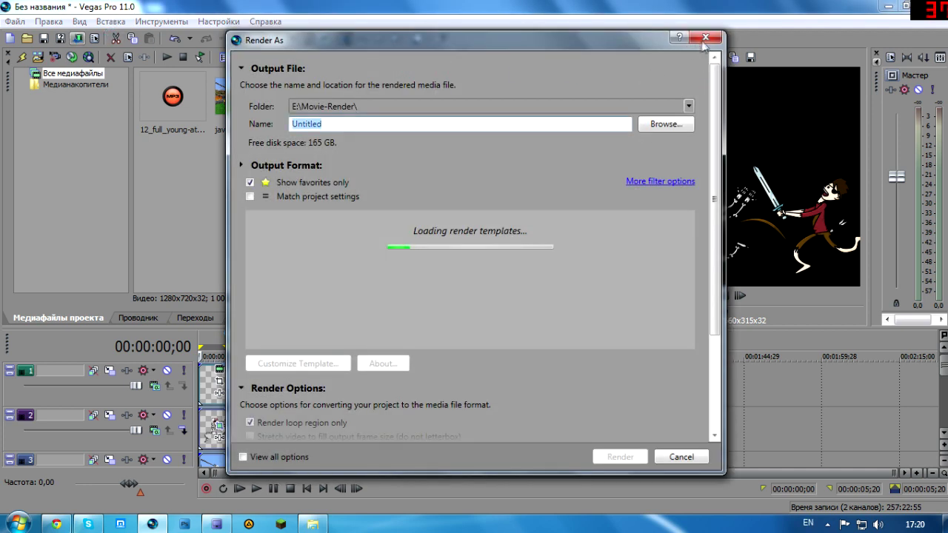
left_click(706, 42)
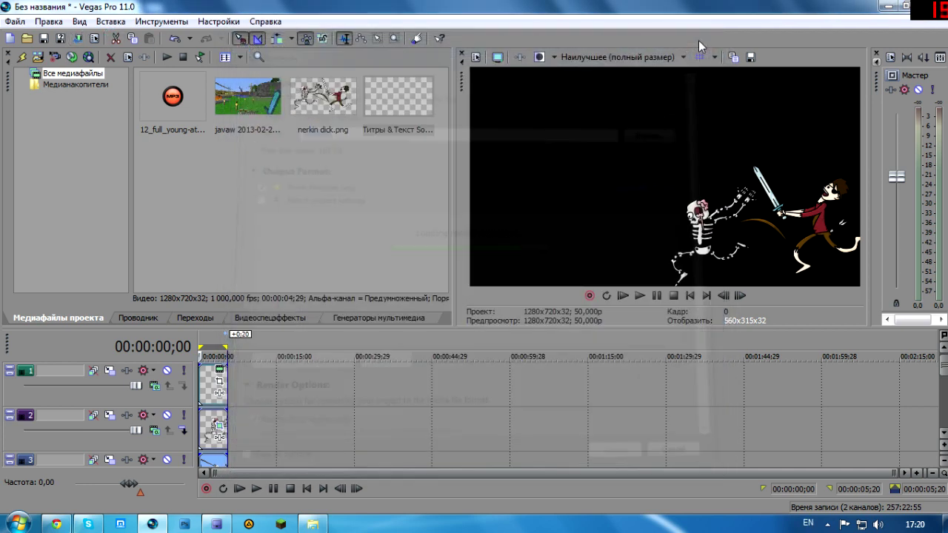
left_click(474, 57)
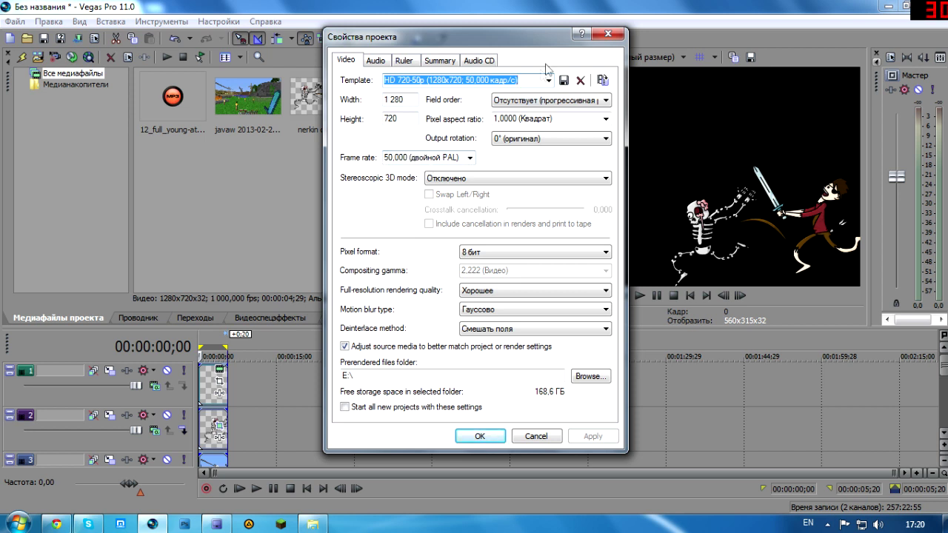
left_click(608, 34)
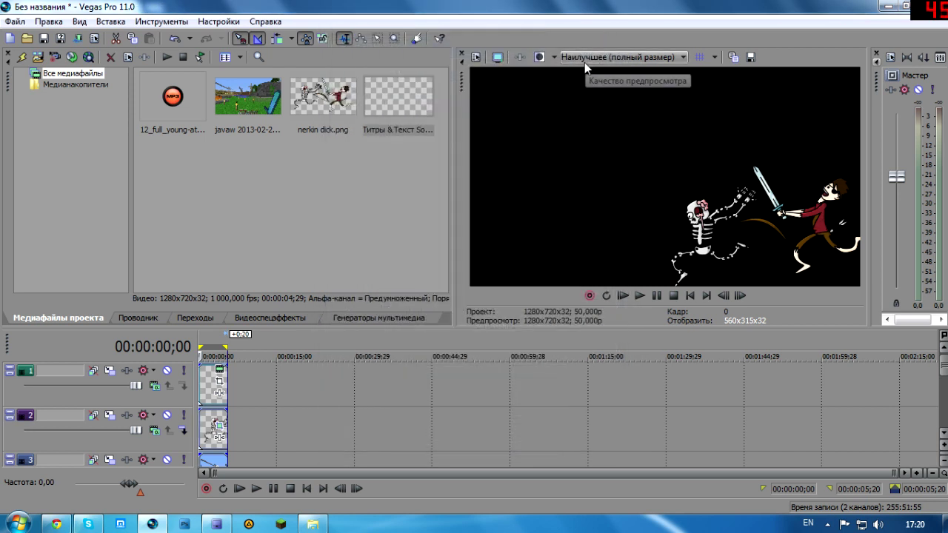